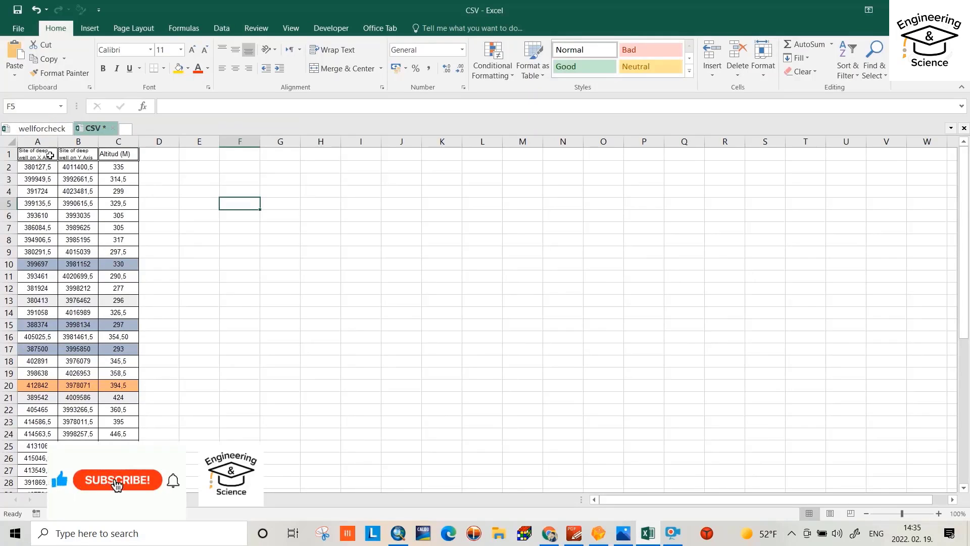
- From Excel's Save As browser, create a new folder named Create Dem on drive E:
{"action": "left_click", "coordinate": [18, 28]}
{"action": "left_click", "coordinate": [36, 140]}
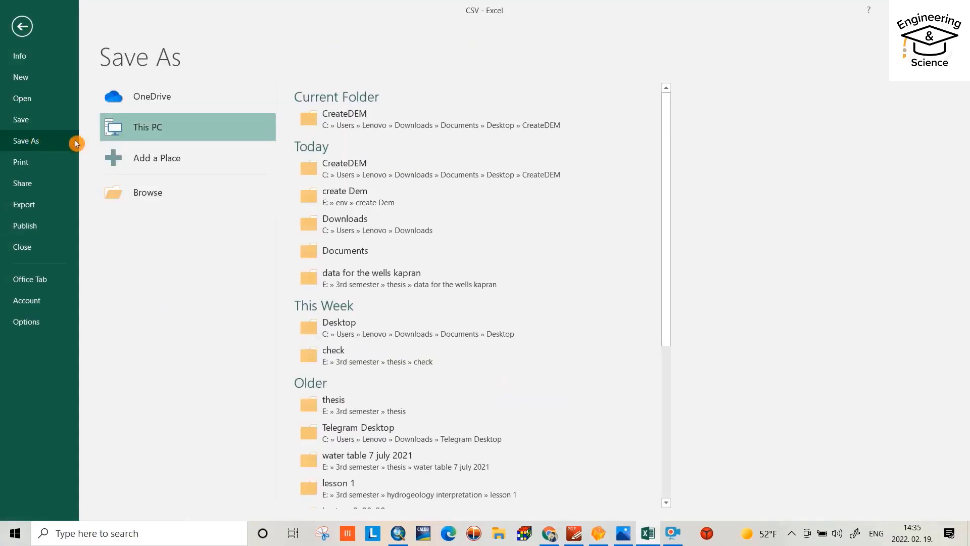
{"action": "left_click", "coordinate": [129, 188]}
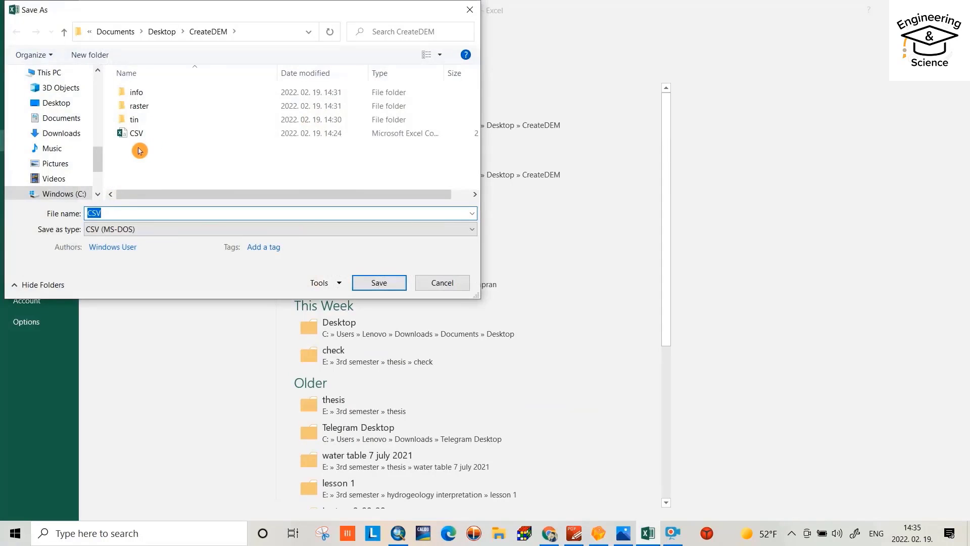
{"action": "mouse_move", "coordinate": [98, 169]}
{"action": "left_mouse_down"}
{"action": "mouse_move", "coordinate": [97, 199]}
{"action": "mouse_move", "coordinate": [97, 174]}
{"action": "left_mouse_up"}
{"action": "left_click", "coordinate": [84, 135]}
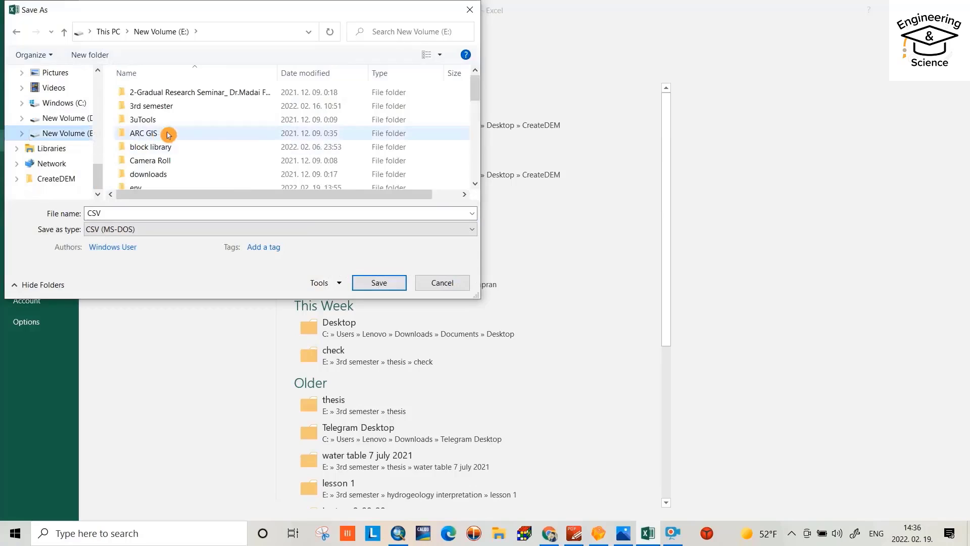
{"action": "right_click", "coordinate": [220, 114]}
{"action": "mouse_move", "coordinate": [259, 249]}
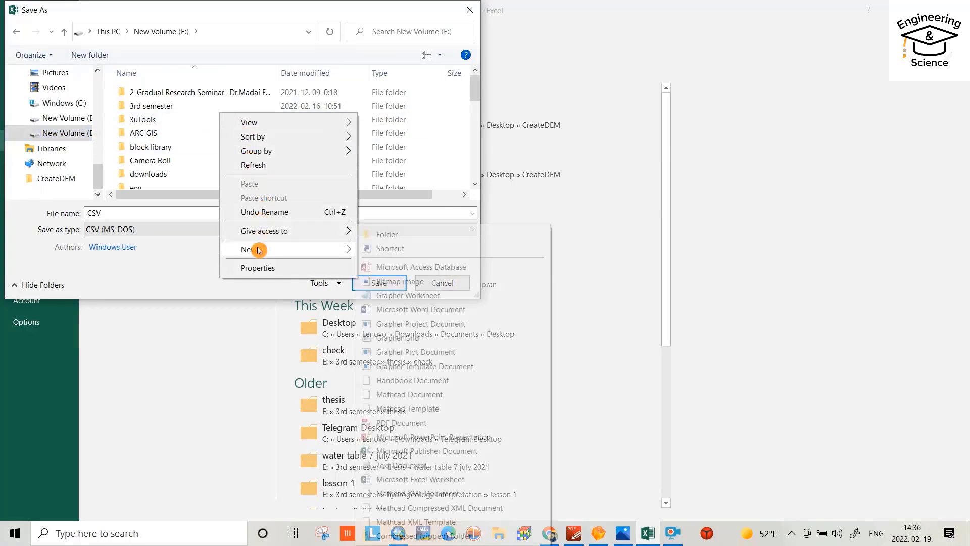
{"action": "left_click", "coordinate": [397, 182]}
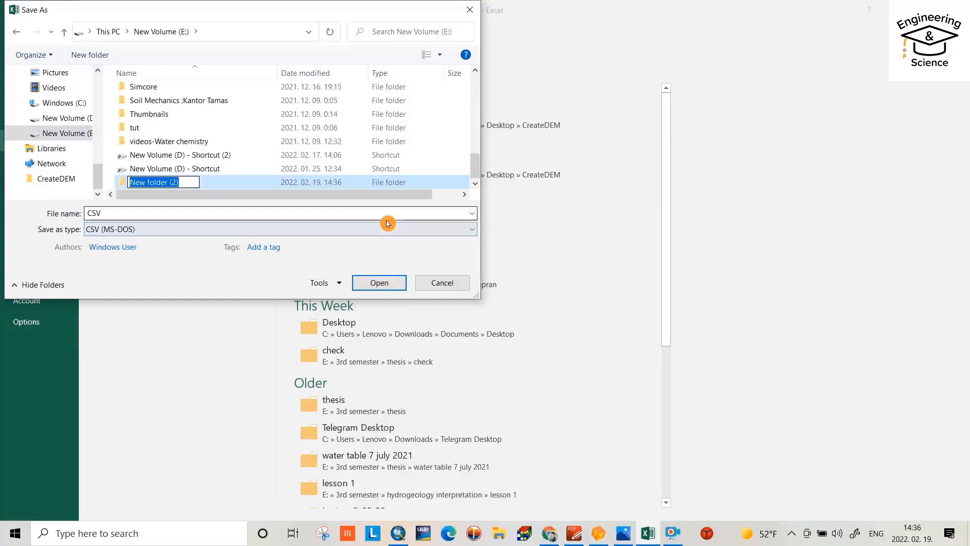
{"action": "type", "text": "Create Dem"}
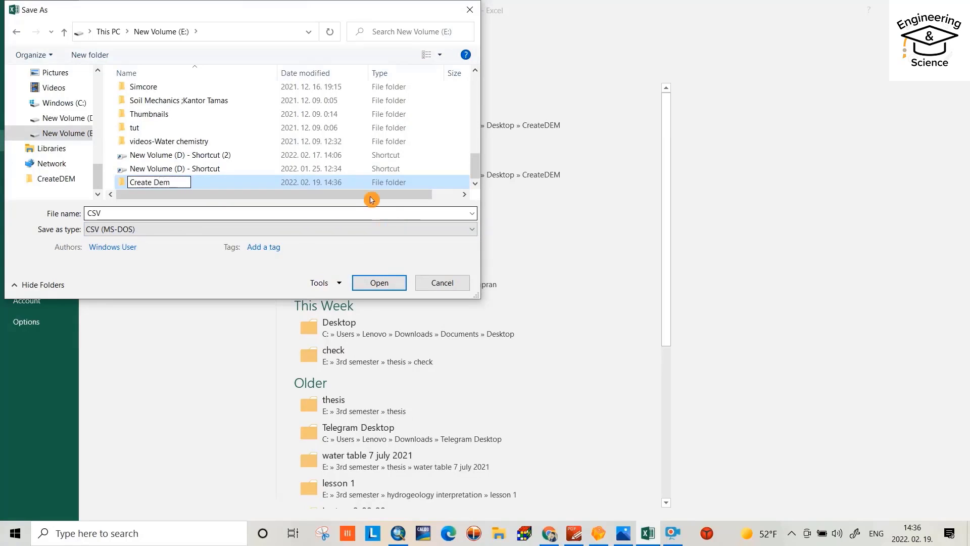
{"action": "left_click", "coordinate": [99, 216]}
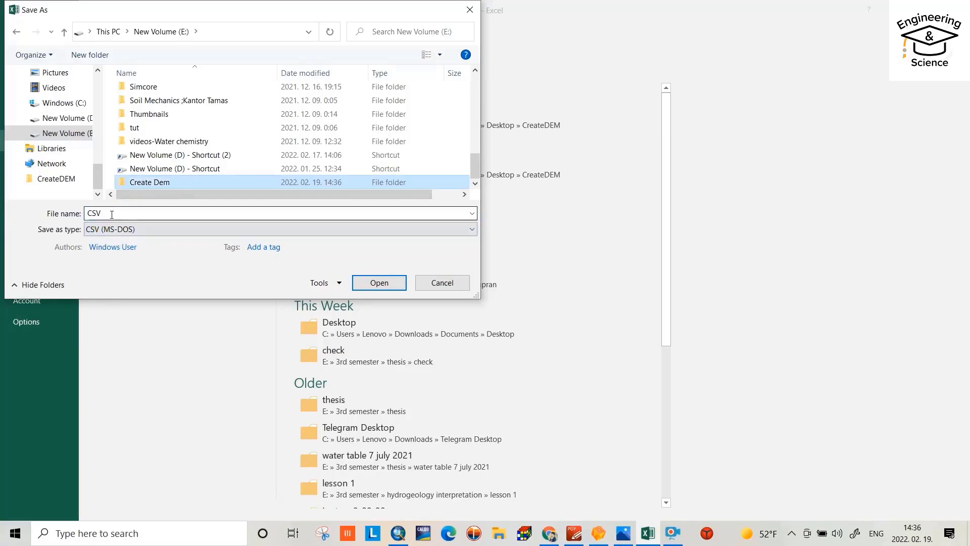
- Save the well table as CSV (MS-DOS) in Create Dem, keeping the format despite the warning
{"action": "left_click", "coordinate": [188, 229]}
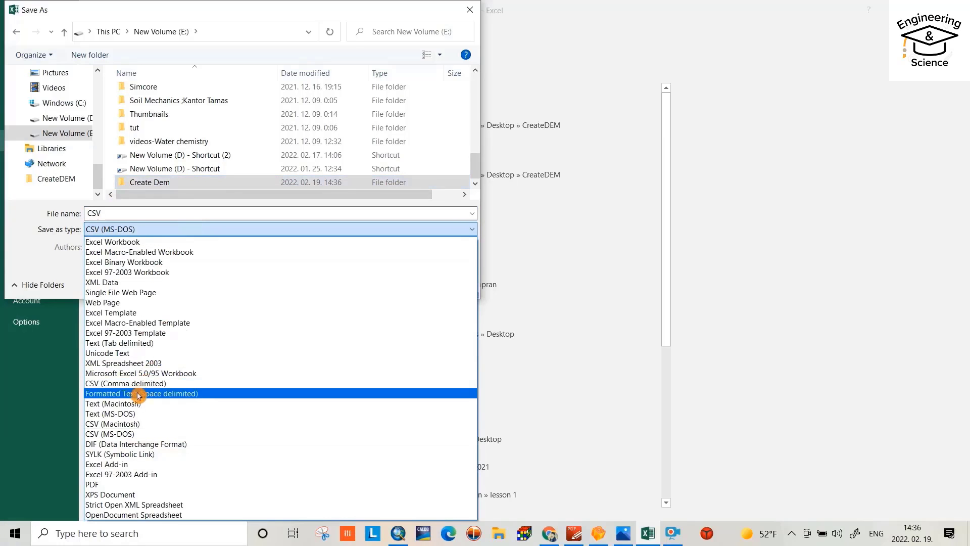
{"action": "left_click", "coordinate": [127, 439]}
{"action": "left_click", "coordinate": [376, 282]}
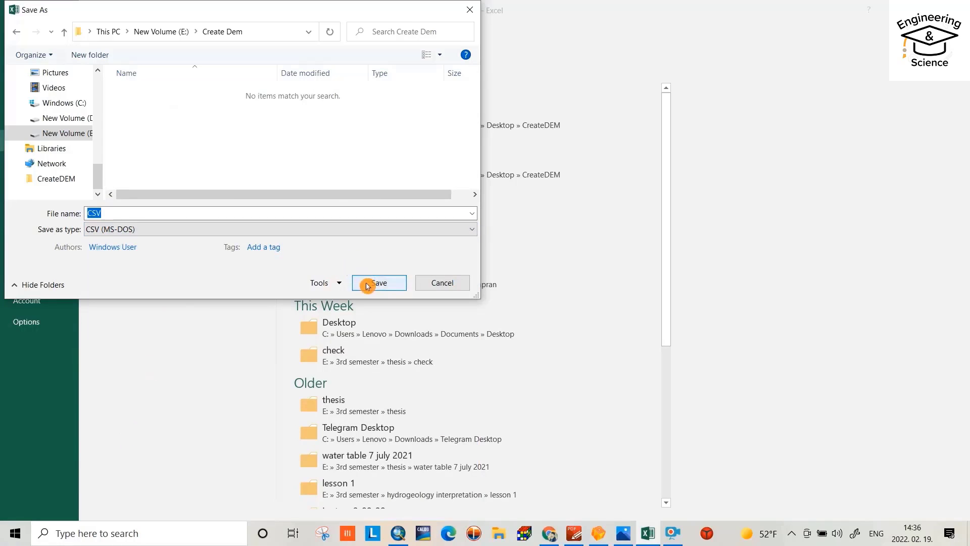
{"action": "left_click", "coordinate": [368, 284]}
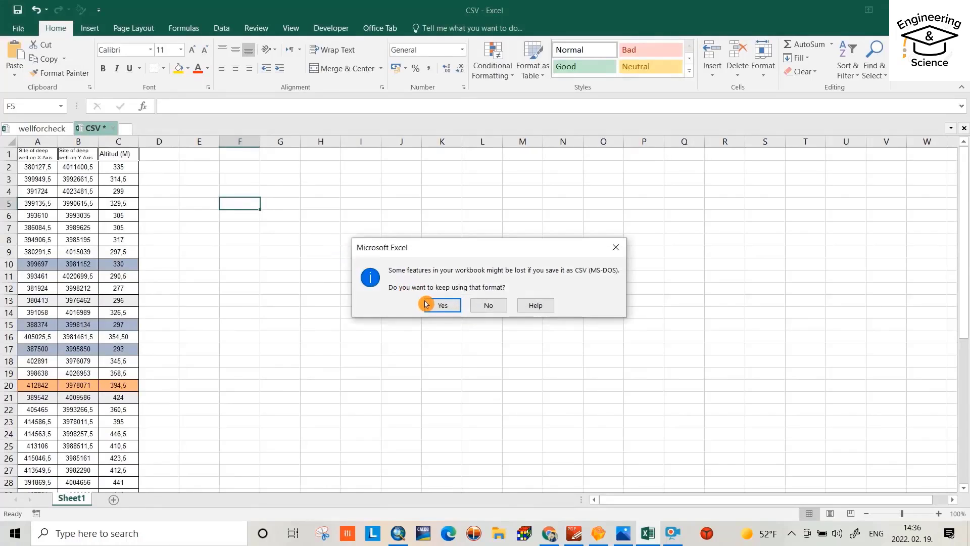
{"action": "left_click", "coordinate": [432, 307]}
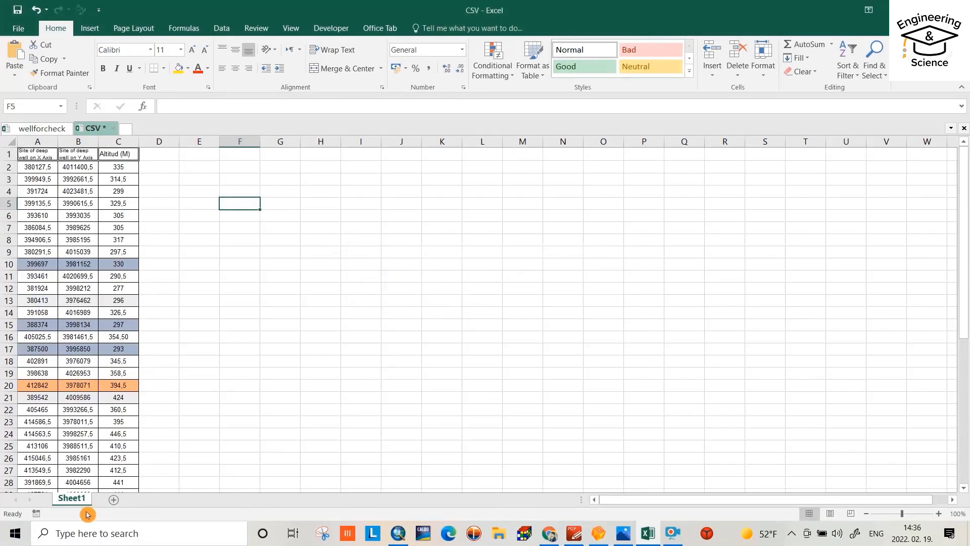
- Switch to ArcMap and open File > Add Data > Add XY Data
{"action": "left_click", "coordinate": [399, 537]}
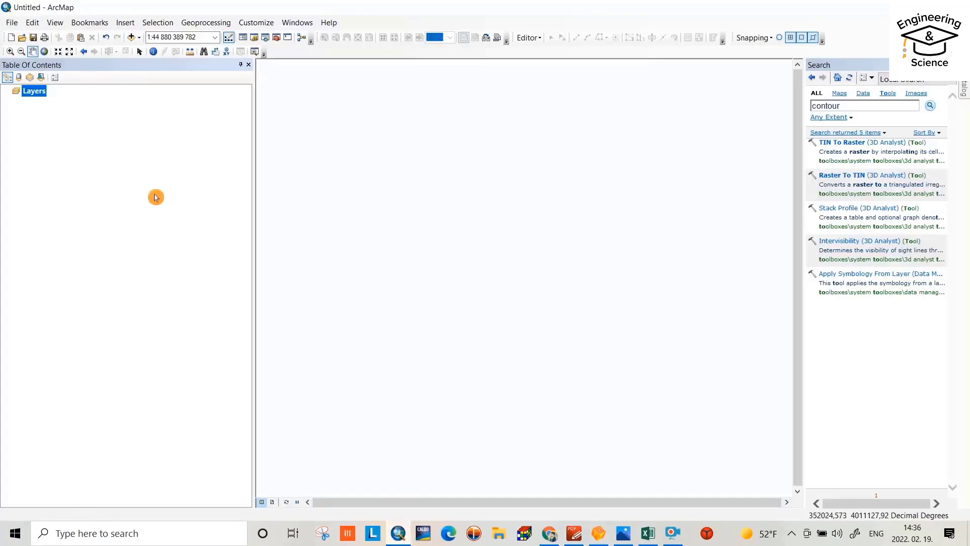
{"action": "left_click", "coordinate": [18, 23]}
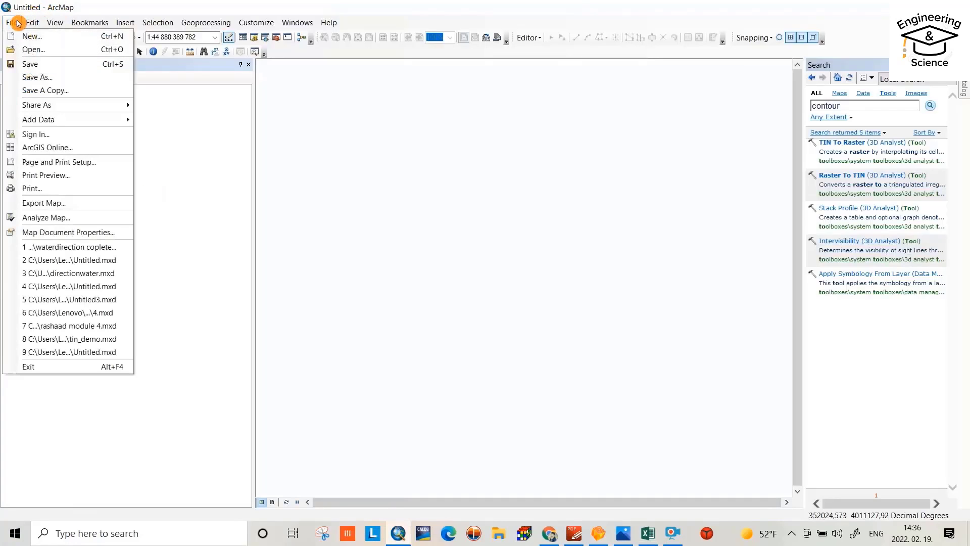
{"action": "mouse_move", "coordinate": [44, 120]}
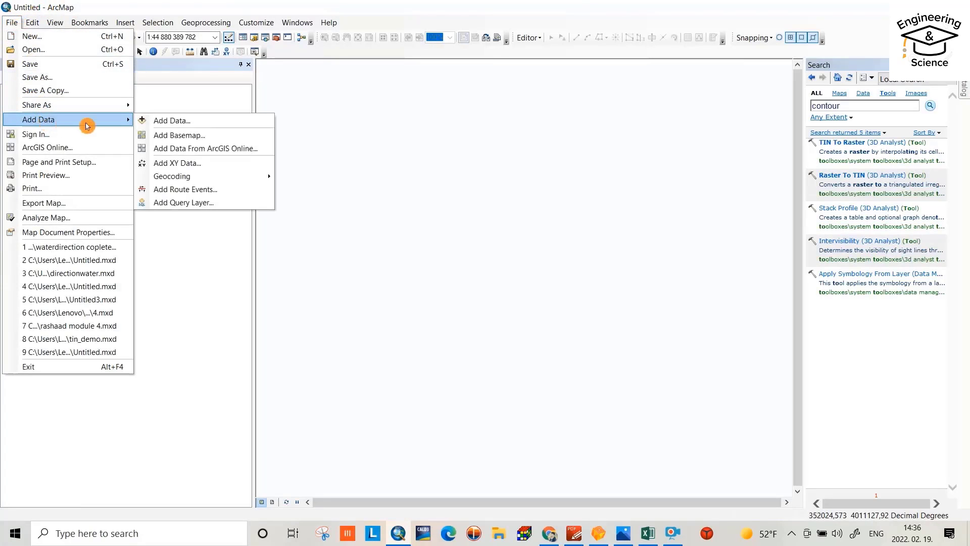
{"action": "left_click", "coordinate": [167, 164]}
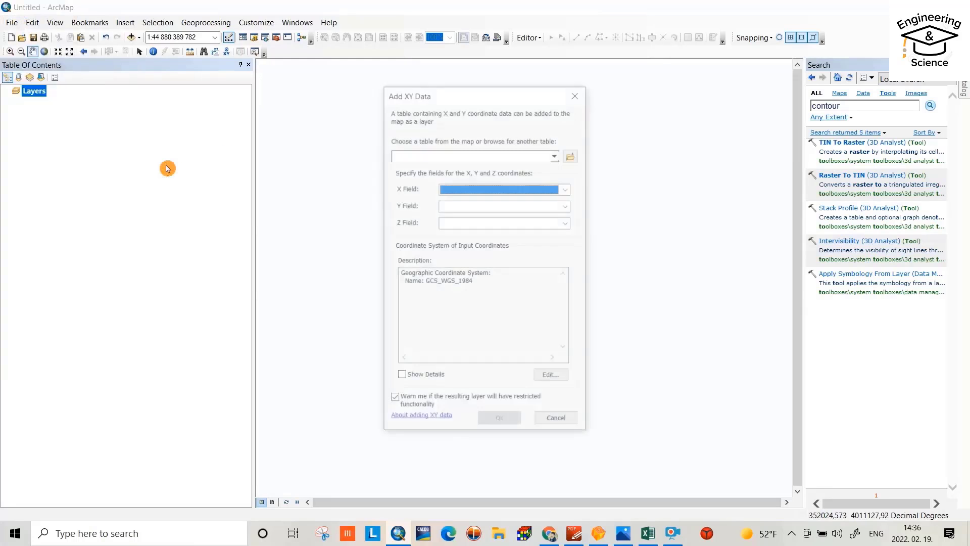
- Connect to the E:\Create Dem folder and load CSV.csv as the XY table
{"action": "left_click", "coordinate": [571, 157]}
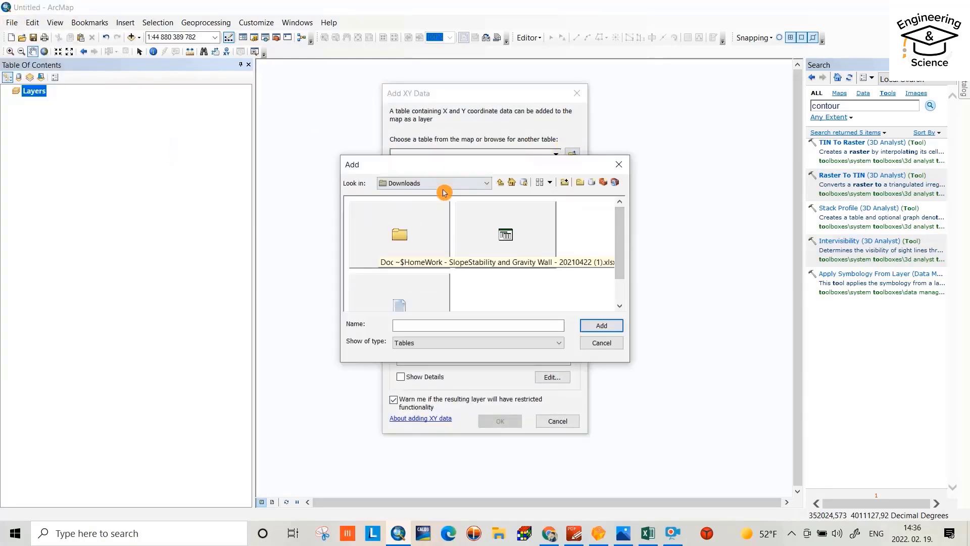
{"action": "left_click", "coordinate": [566, 183]}
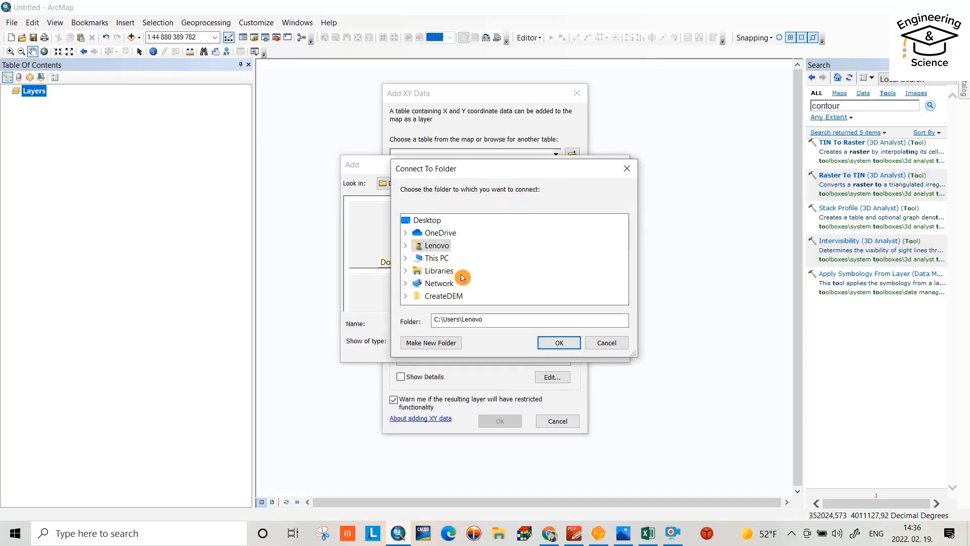
{"action": "double_click", "coordinate": [436, 259]}
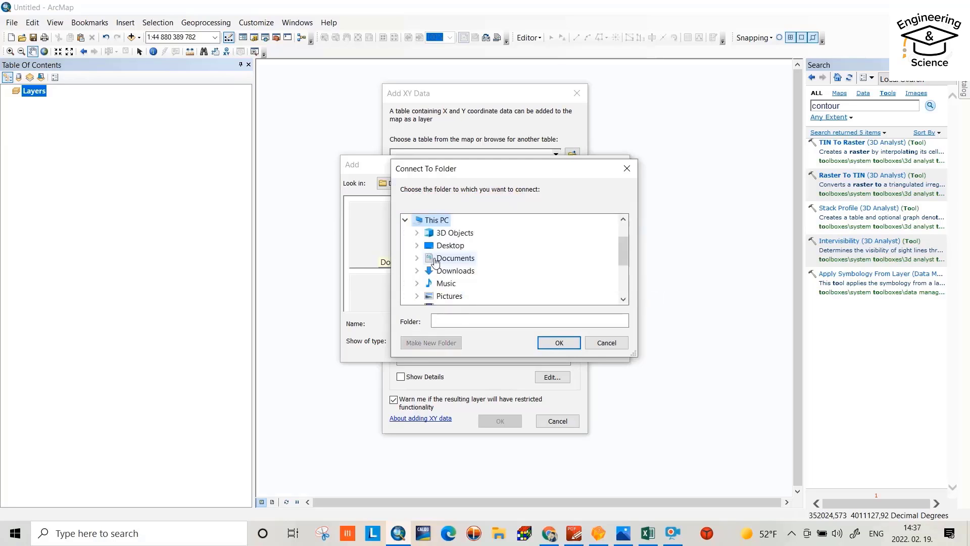
{"action": "left_click_drag", "start_coordinate": [622, 245], "coordinate": [624, 262]}
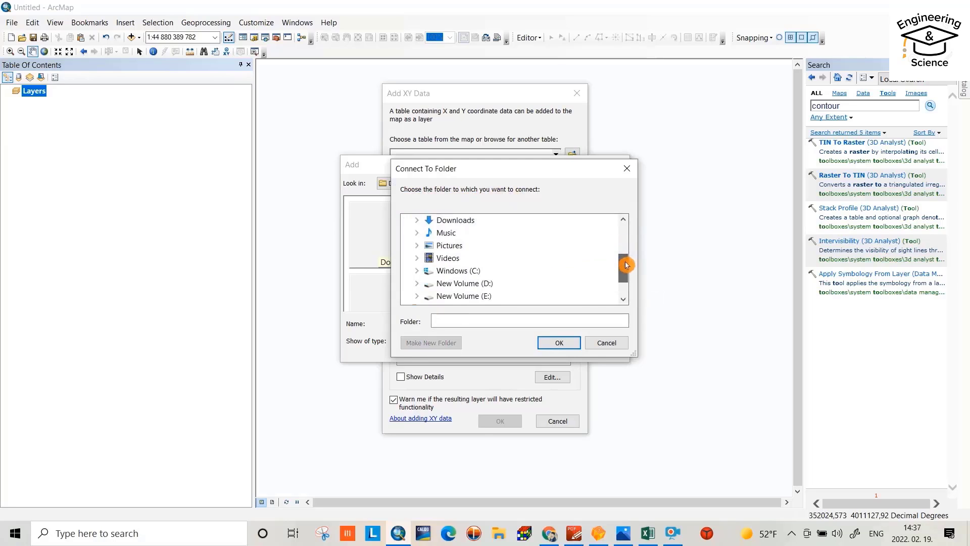
{"action": "double_click", "coordinate": [480, 297]}
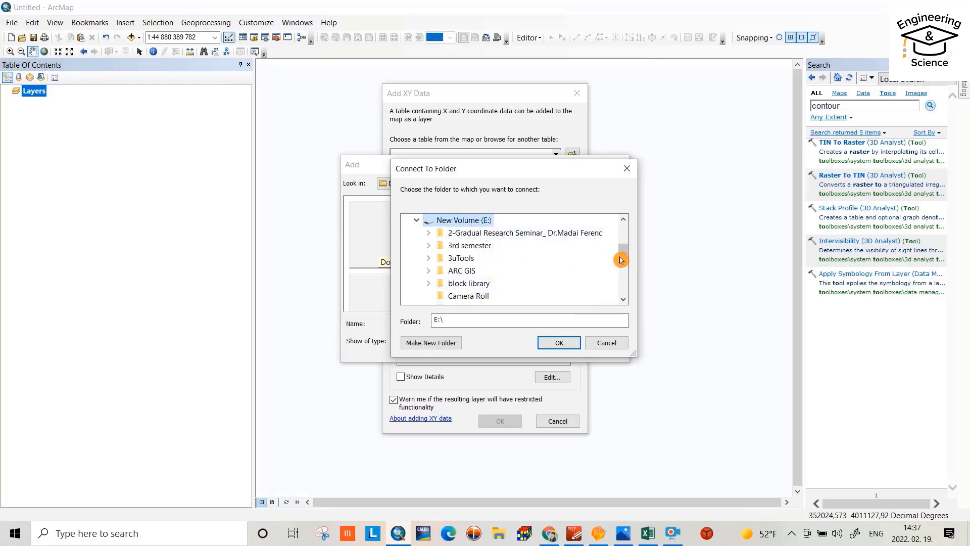
{"action": "left_click_drag", "start_coordinate": [622, 255], "coordinate": [559, 278]}
{"action": "left_click", "coordinate": [465, 259]}
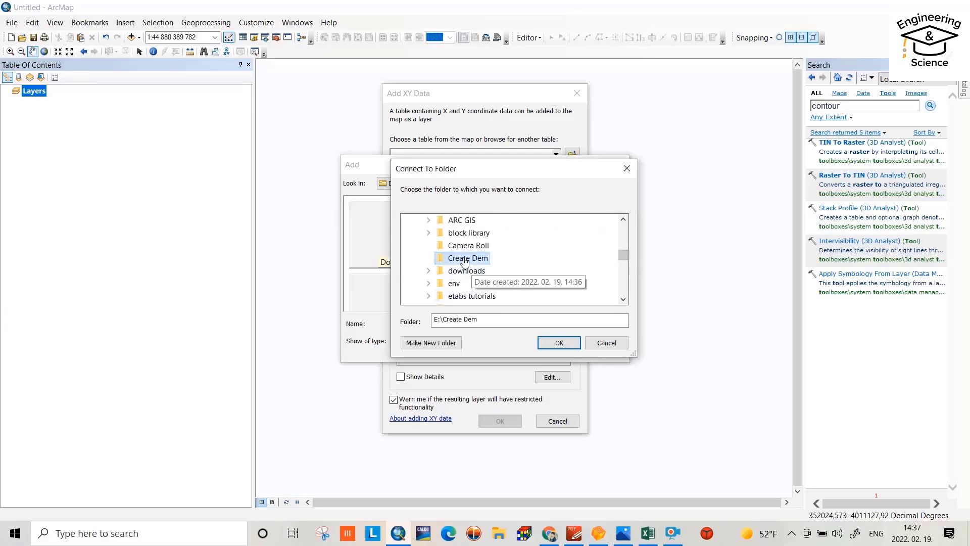
{"action": "left_click", "coordinate": [559, 342]}
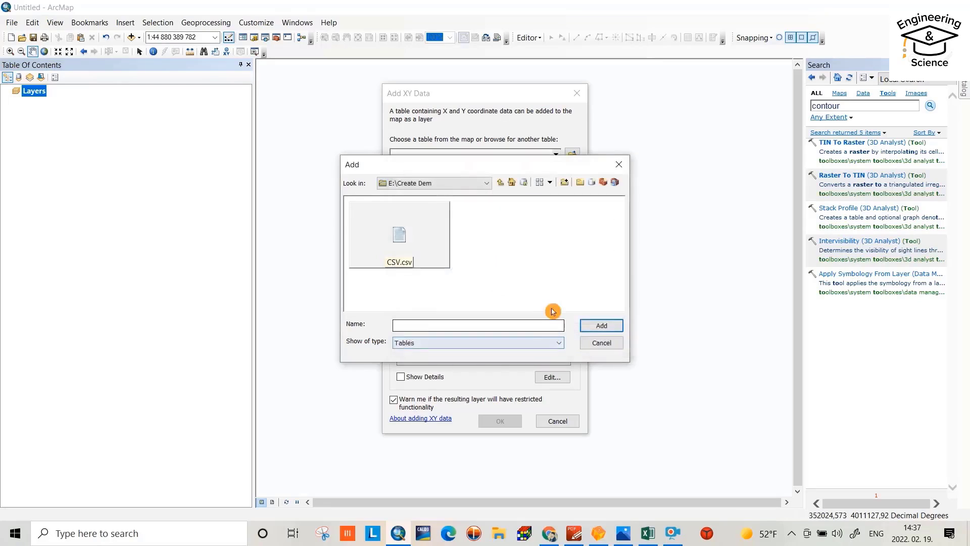
{"action": "left_click", "coordinate": [413, 233]}
{"action": "left_click", "coordinate": [601, 324]}
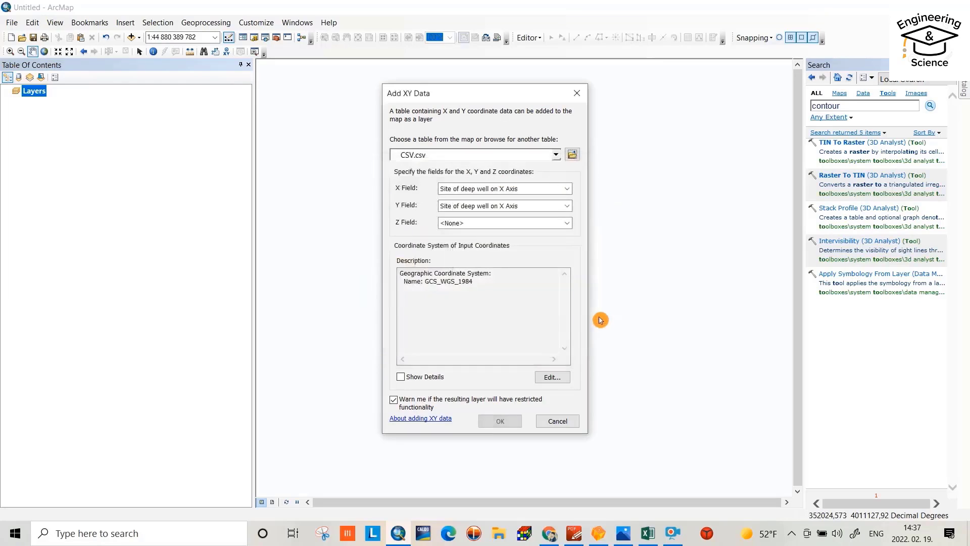
- Keep the X-axis well-site field for X, use the Y-axis well-site field for Y, and use Altitud (M) for Z
{"action": "left_click", "coordinate": [533, 193]}
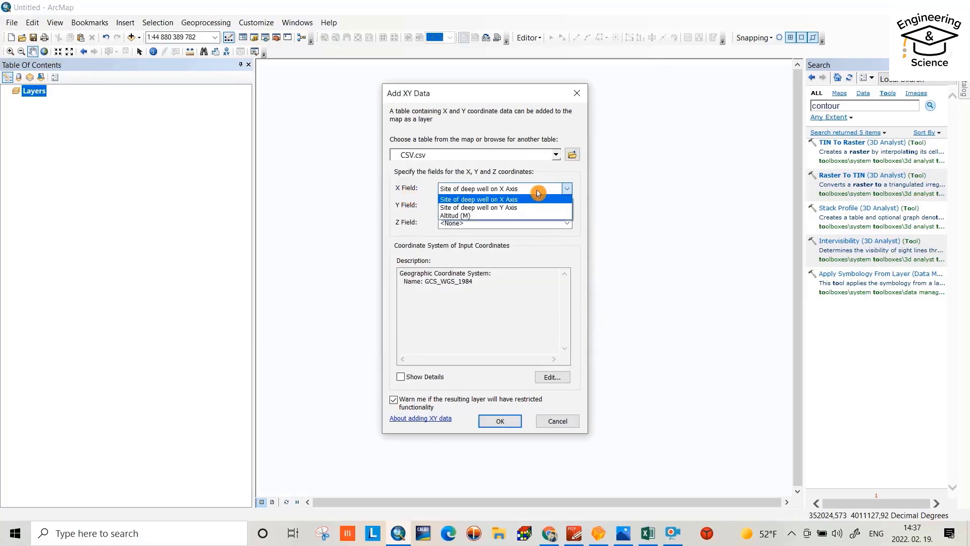
{"action": "left_click", "coordinate": [510, 200]}
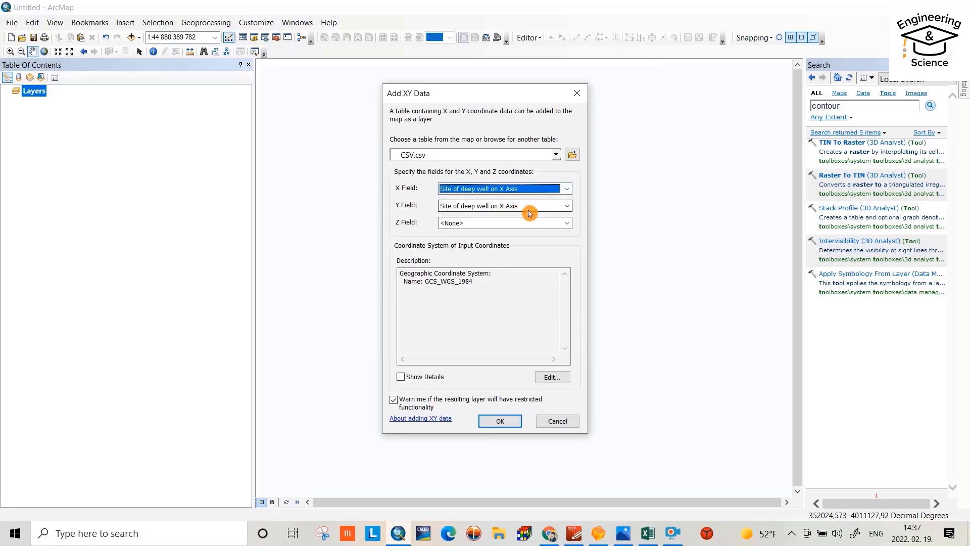
{"action": "left_click", "coordinate": [528, 210]}
{"action": "left_click", "coordinate": [510, 222]}
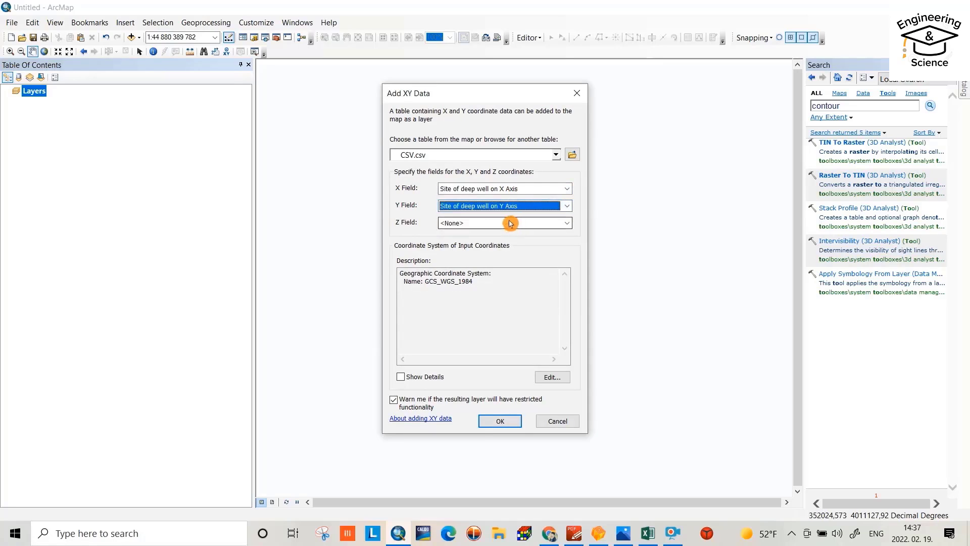
{"action": "left_click", "coordinate": [496, 225]}
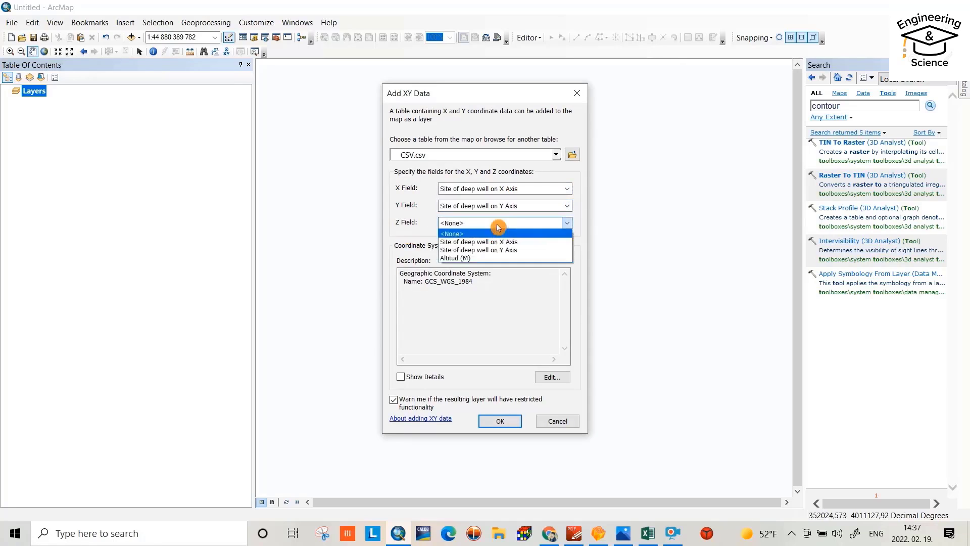
{"action": "left_click", "coordinate": [468, 258]}
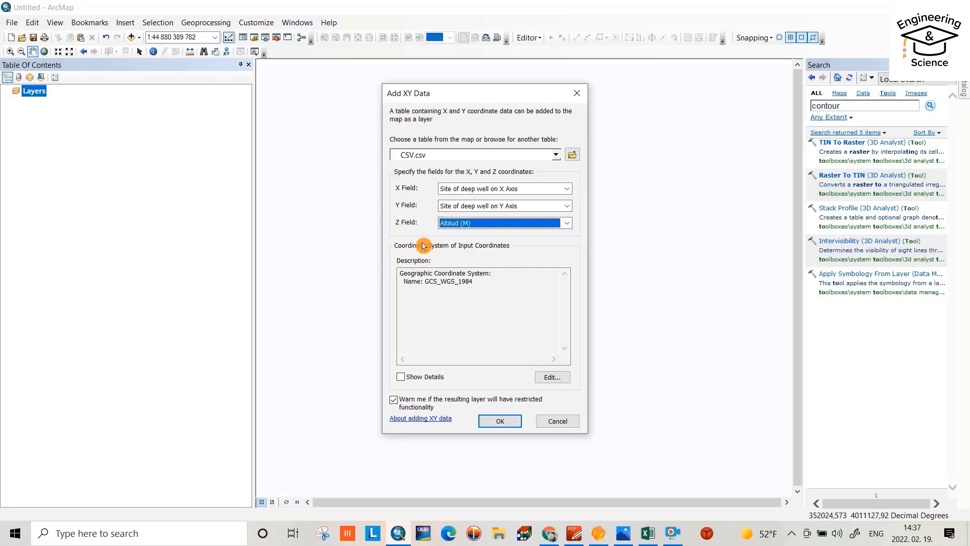
- Assign the WGS 1984 geographic coordinate system and add the well points, dismissing the Object-ID warning
{"action": "left_click", "coordinate": [552, 377]}
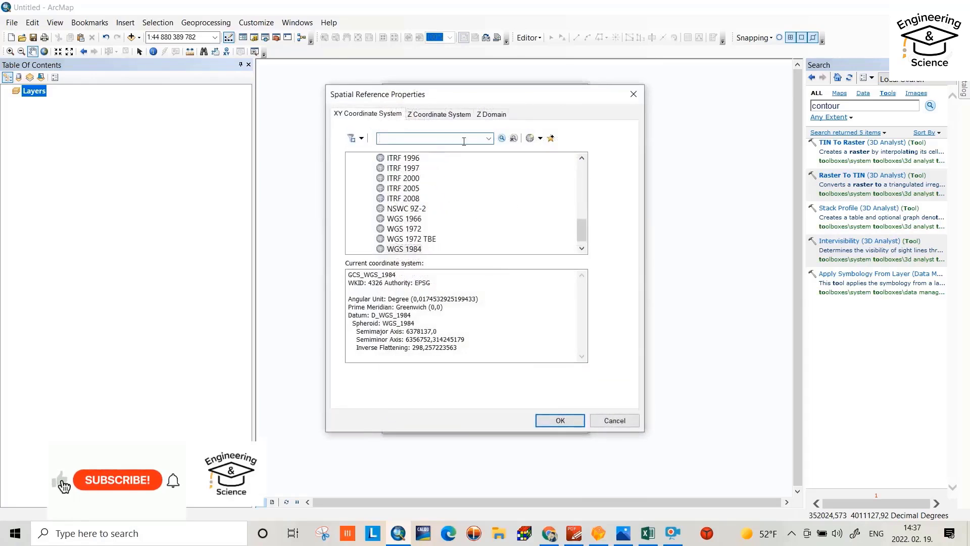
{"action": "left_click", "coordinate": [488, 139]}
{"action": "left_click", "coordinate": [489, 139]}
{"action": "left_click_drag", "start_coordinate": [581, 230], "coordinate": [575, 191]}
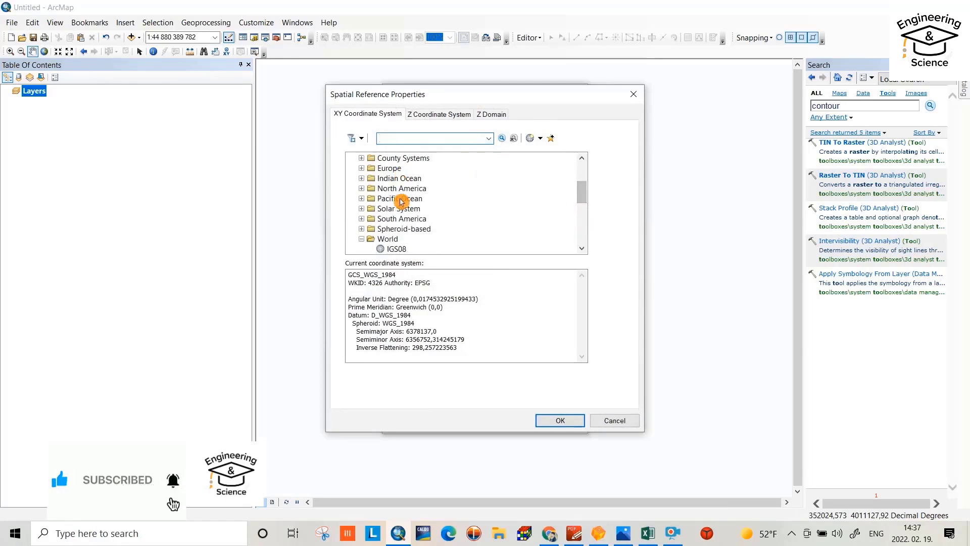
{"action": "double_click", "coordinate": [367, 240]}
{"action": "left_click", "coordinate": [364, 240]}
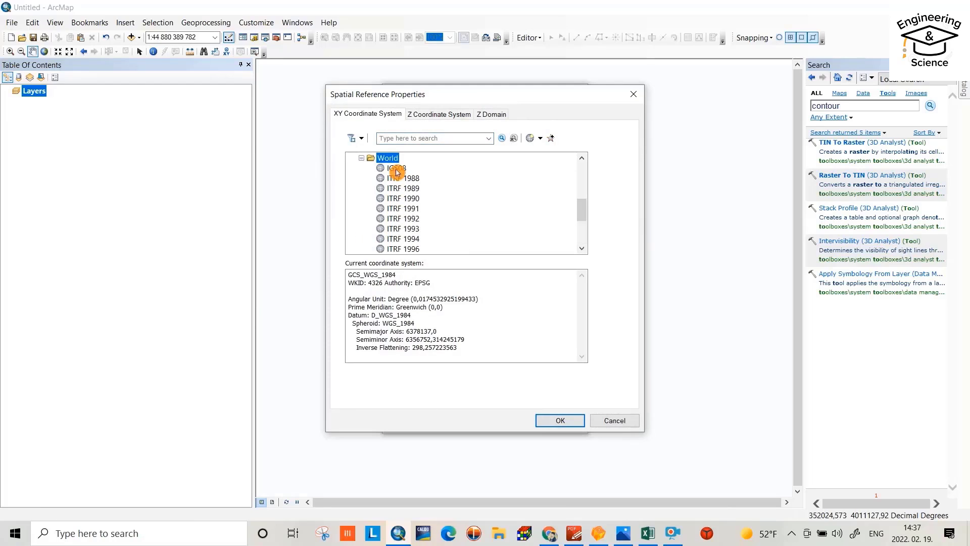
{"action": "left_click_drag", "start_coordinate": [582, 210], "coordinate": [582, 232]}
{"action": "left_click", "coordinate": [393, 239]}
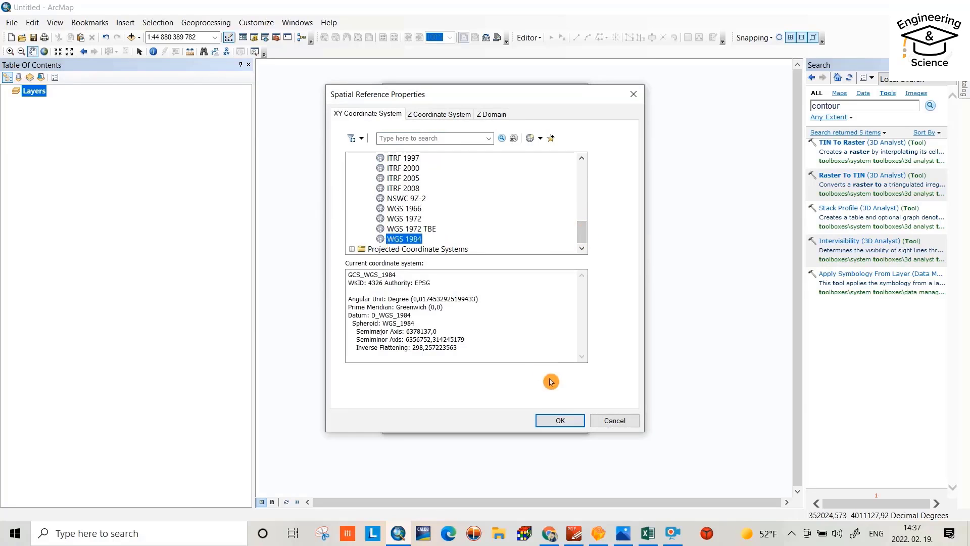
{"action": "left_click", "coordinate": [558, 420]}
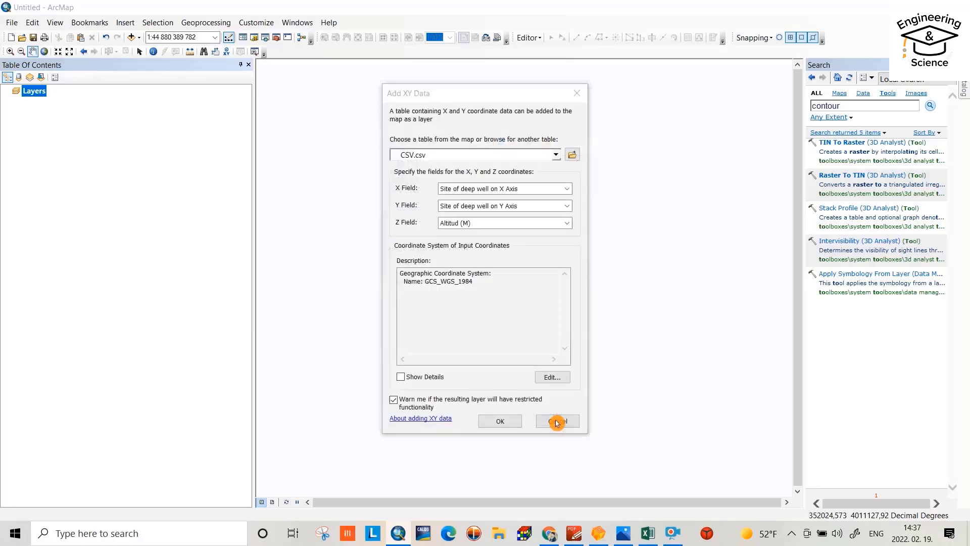
{"action": "left_click", "coordinate": [515, 416]}
{"action": "left_click", "coordinate": [529, 335]}
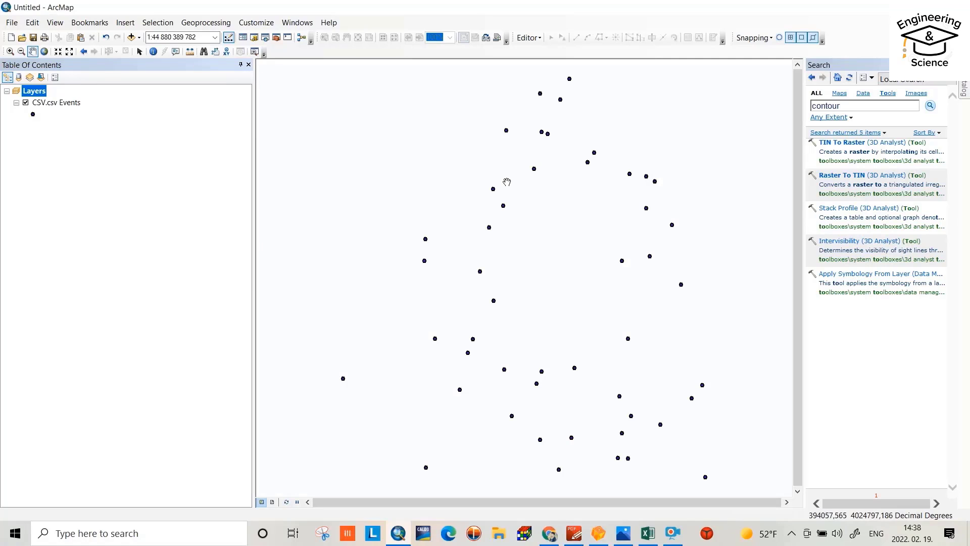
- Search for 'Create TIN' and open the Create TIN (3D Analyst) tool
{"action": "left_click", "coordinate": [845, 99]}
{"action": "left_click", "coordinate": [850, 109]}
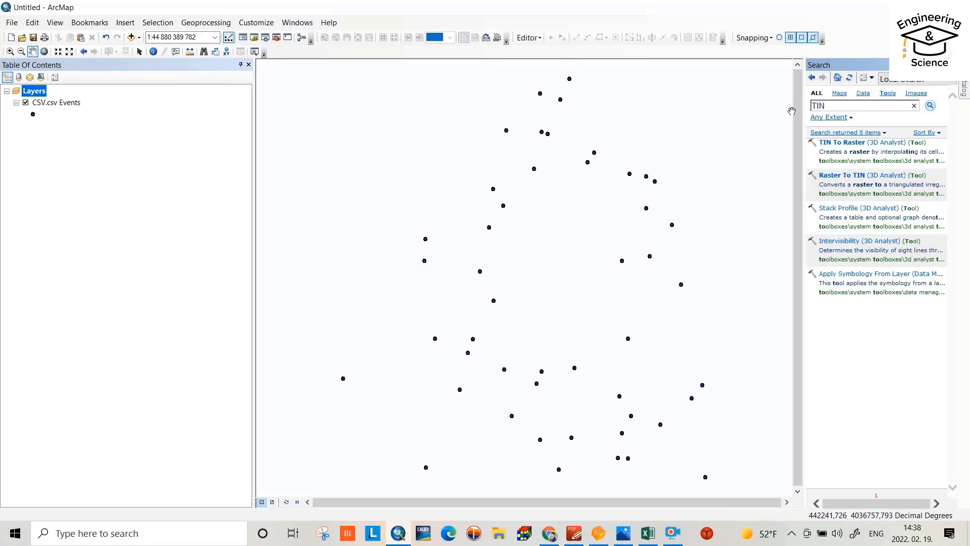
{"action": "key", "text": "Return"}
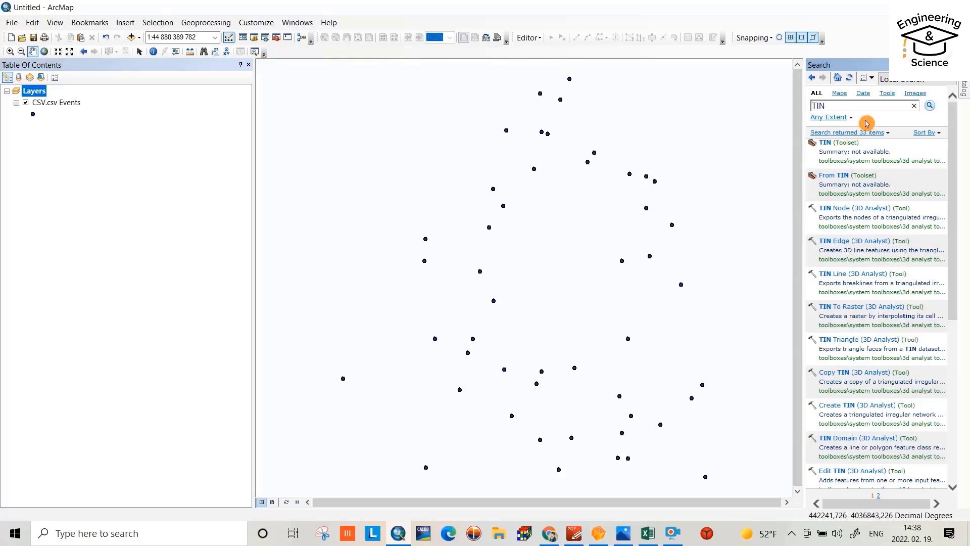
{"action": "left_click", "coordinate": [810, 105]}
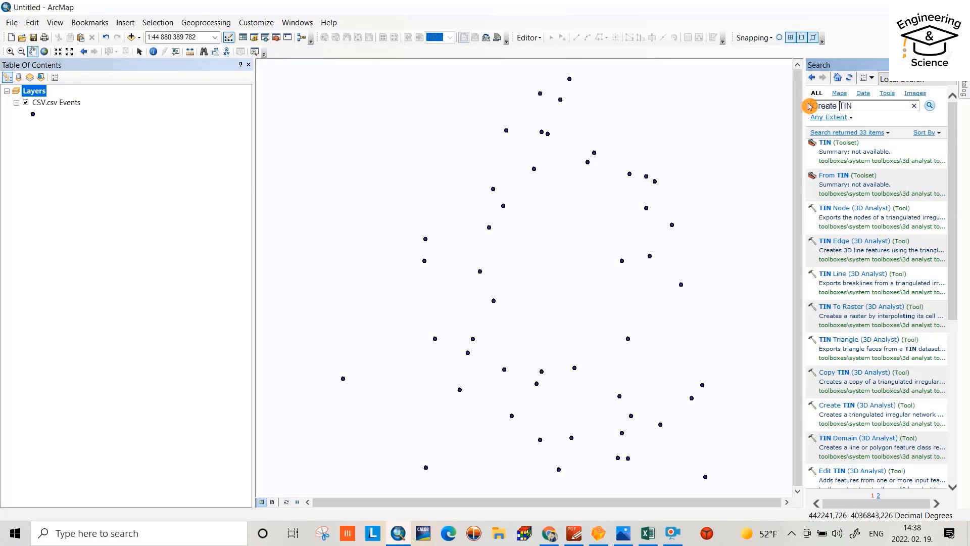
{"action": "key", "text": "Return"}
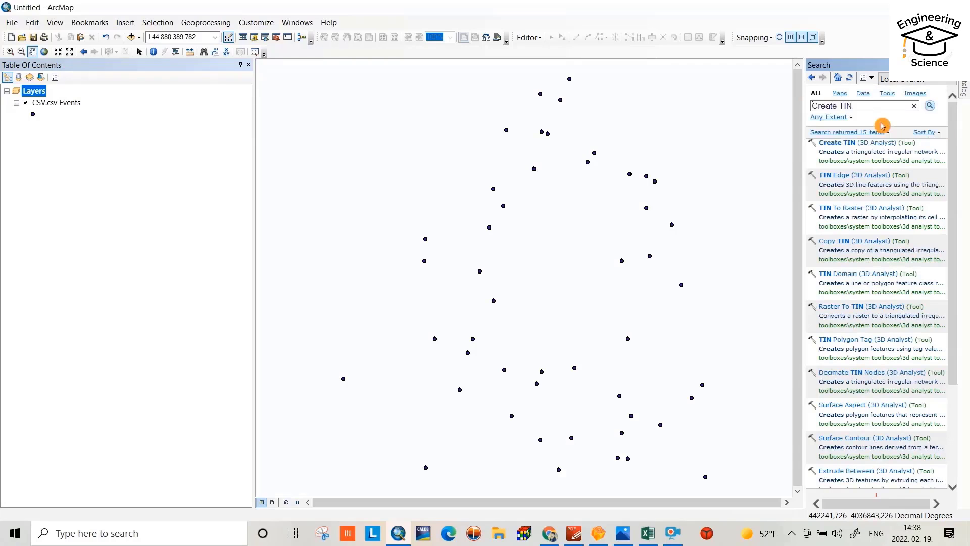
{"action": "left_click", "coordinate": [853, 140]}
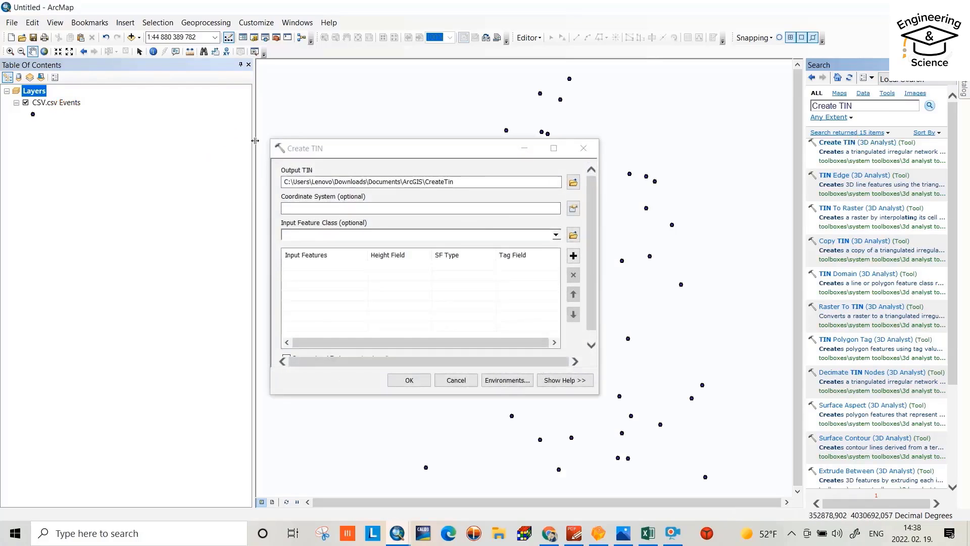
- Set the output TIN to Tin in the E:\Create Dem folder
{"action": "left_click", "coordinate": [315, 183]}
{"action": "left_click", "coordinate": [573, 182]}
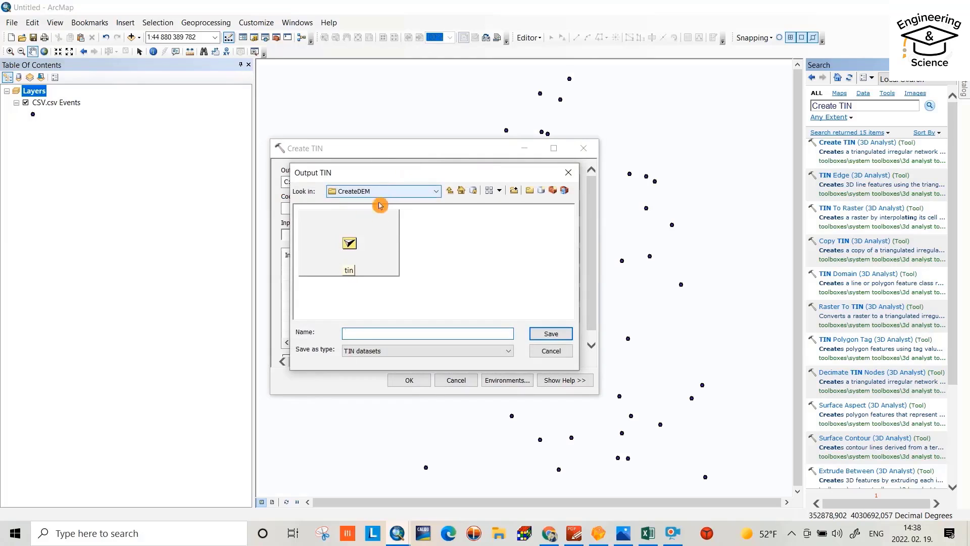
{"action": "left_click", "coordinate": [450, 192]}
{"action": "left_click", "coordinate": [449, 192]}
{"action": "left_click", "coordinate": [436, 192]}
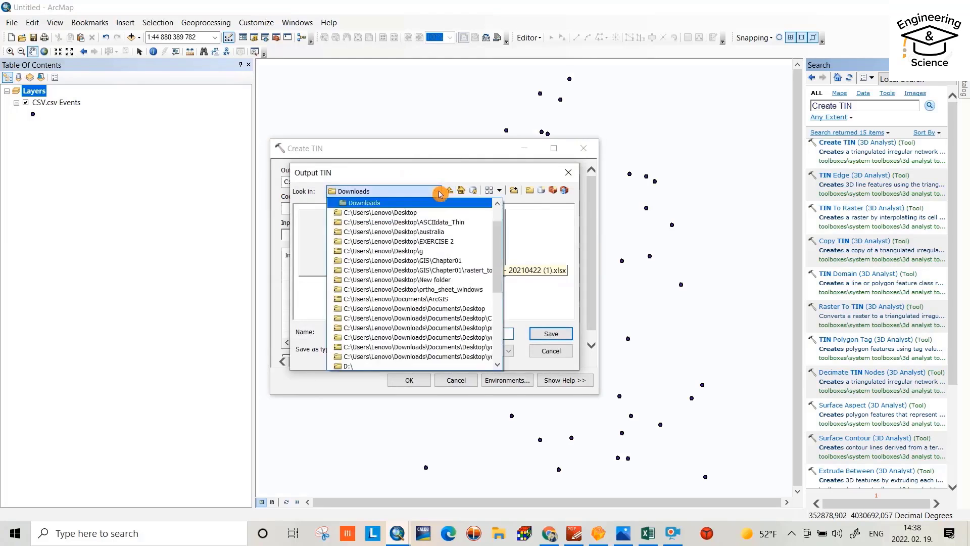
{"action": "scroll", "coordinate": [432, 245], "scroll_direction": "down", "scroll_amount": 5}
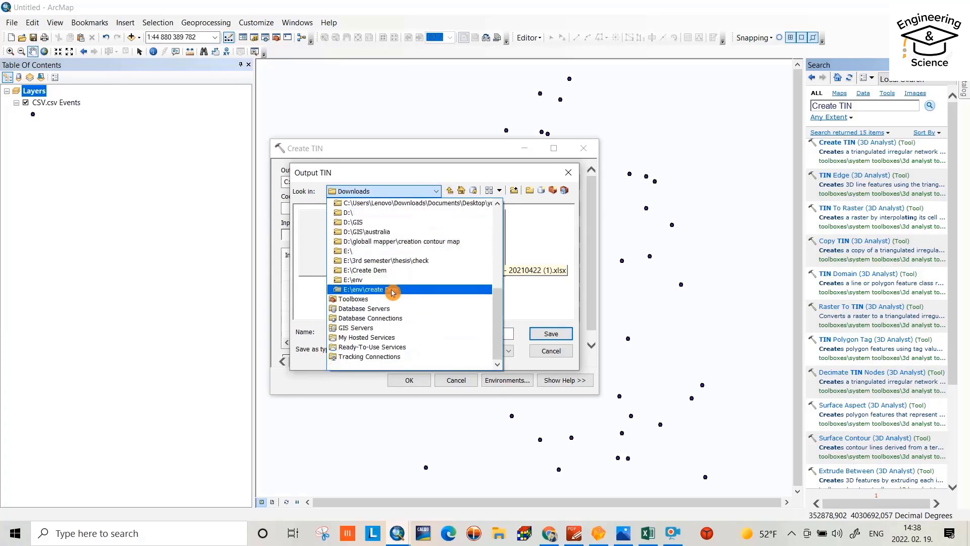
{"action": "left_click", "coordinate": [370, 273]}
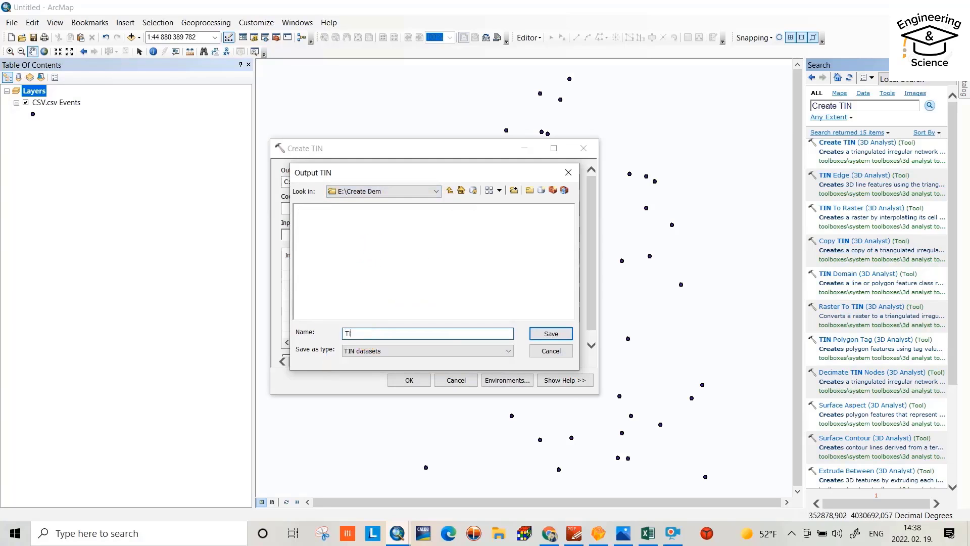
{"action": "left_click", "coordinate": [539, 333]}
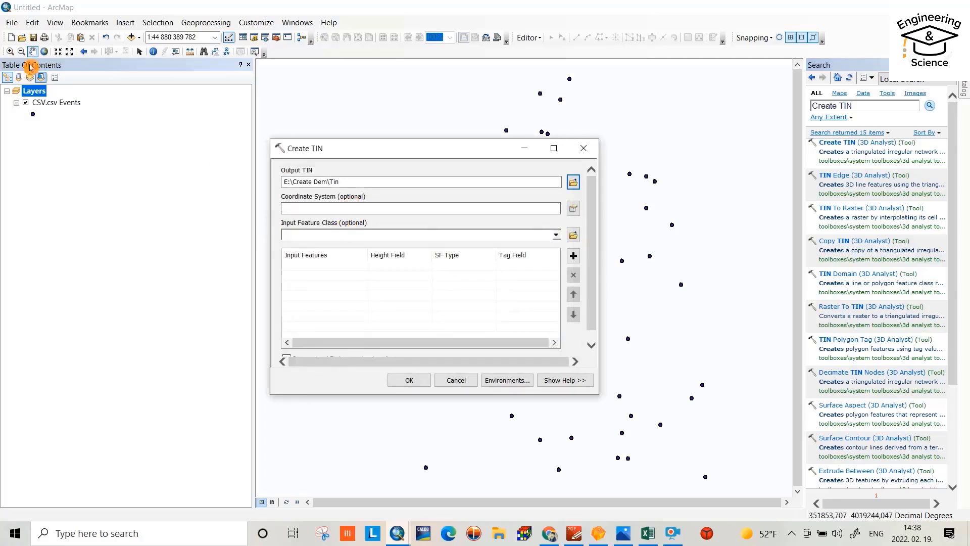
- Add CSV.csv Events as input features, with Altitud (M) as the height field
{"action": "left_click", "coordinate": [53, 103]}
{"action": "left_click_drag", "start_coordinate": [53, 104], "coordinate": [250, 208]}
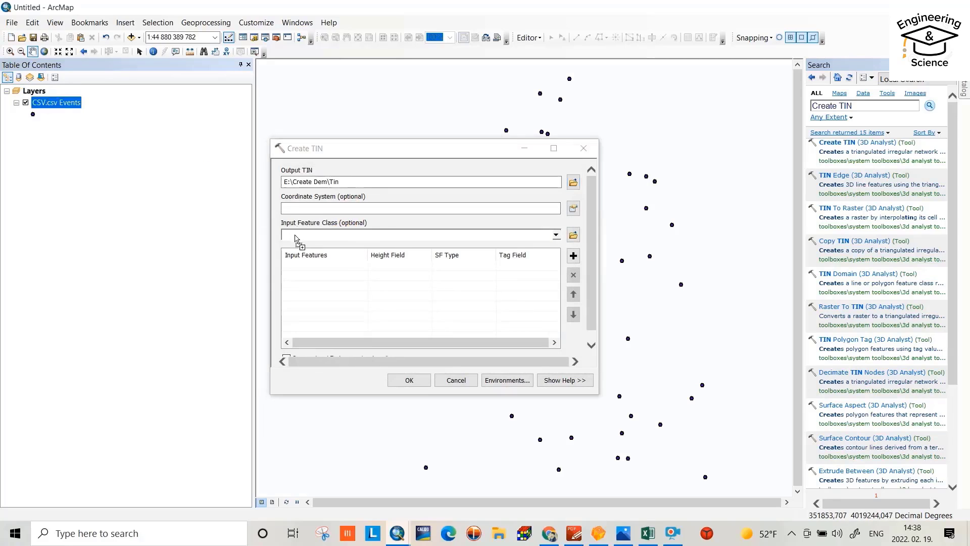
{"action": "left_click_drag", "start_coordinate": [295, 239], "coordinate": [296, 238]}
{"action": "left_click", "coordinate": [401, 269]}
{"action": "left_click", "coordinate": [427, 268]}
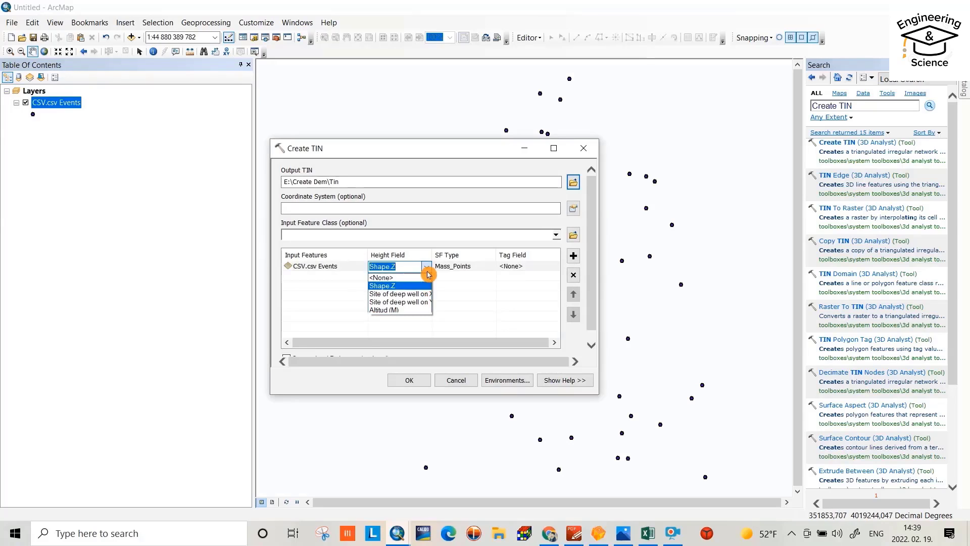
{"action": "left_click", "coordinate": [399, 310]}
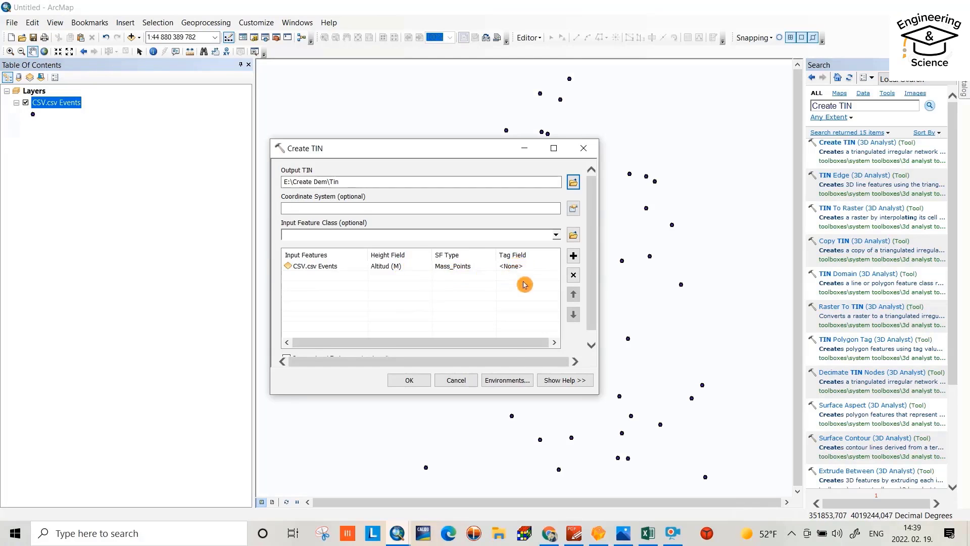
{"action": "scroll", "coordinate": [595, 231], "scroll_direction": "down", "scroll_amount": 1}
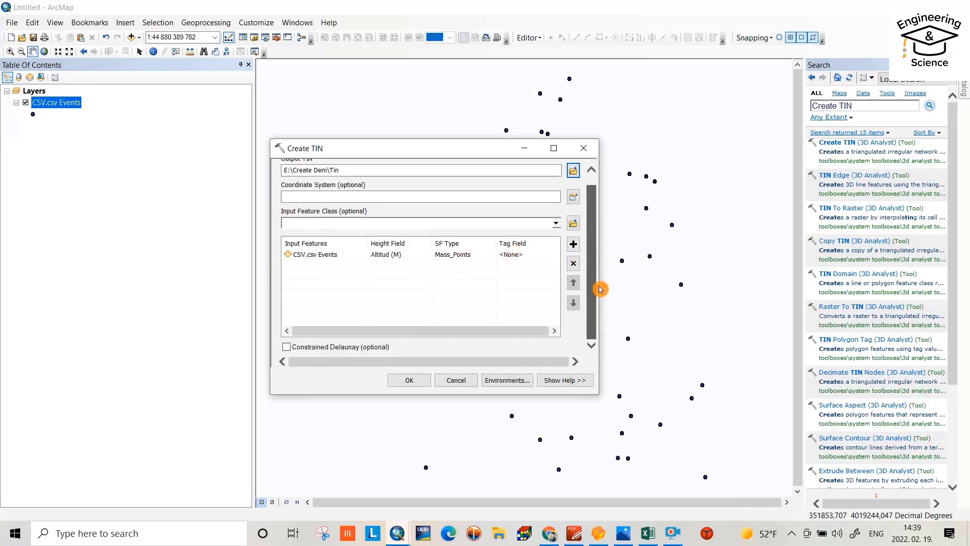
- Run Create TIN to generate the Tin elevation surface layer
{"action": "left_click", "coordinate": [409, 380]}
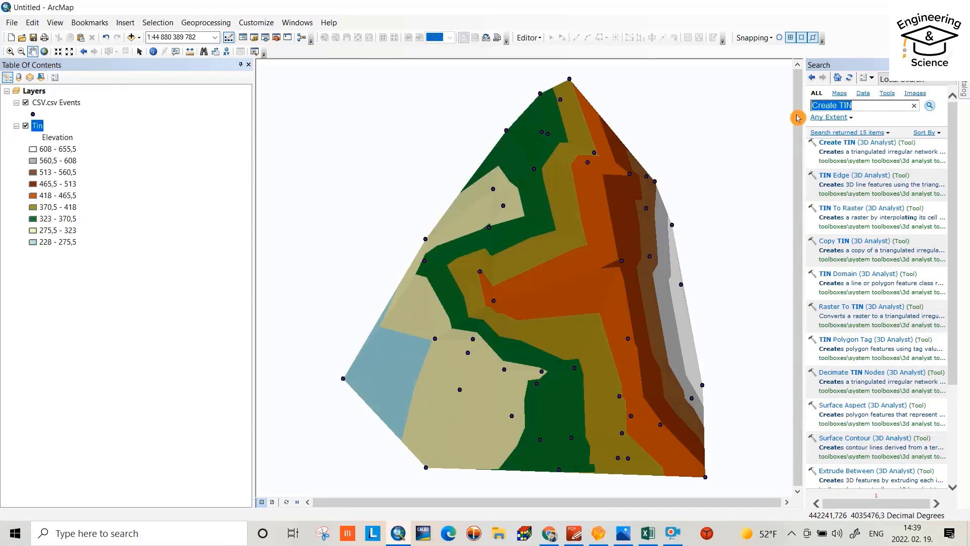
{"action": "left_click", "coordinate": [880, 103]}
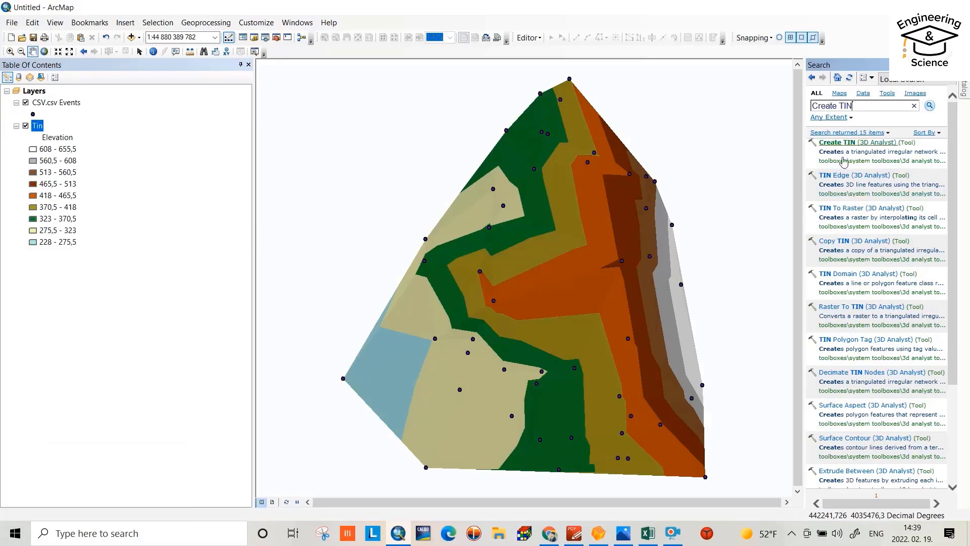
- Run TIN to Raster on the Tin layer to produce tin_TinRaste2, then hide the Tin layer
{"action": "left_click", "coordinate": [854, 210]}
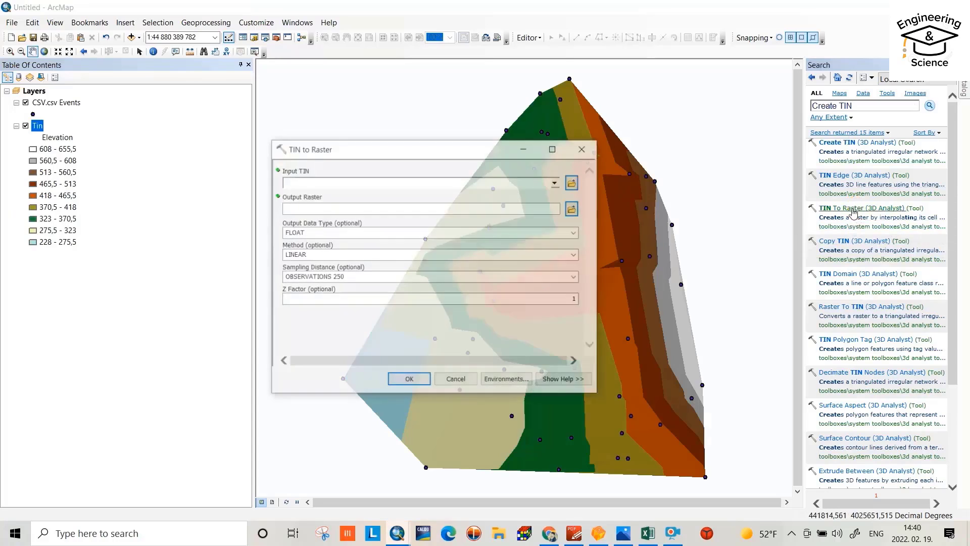
{"action": "left_click_drag", "start_coordinate": [37, 125], "coordinate": [304, 185]}
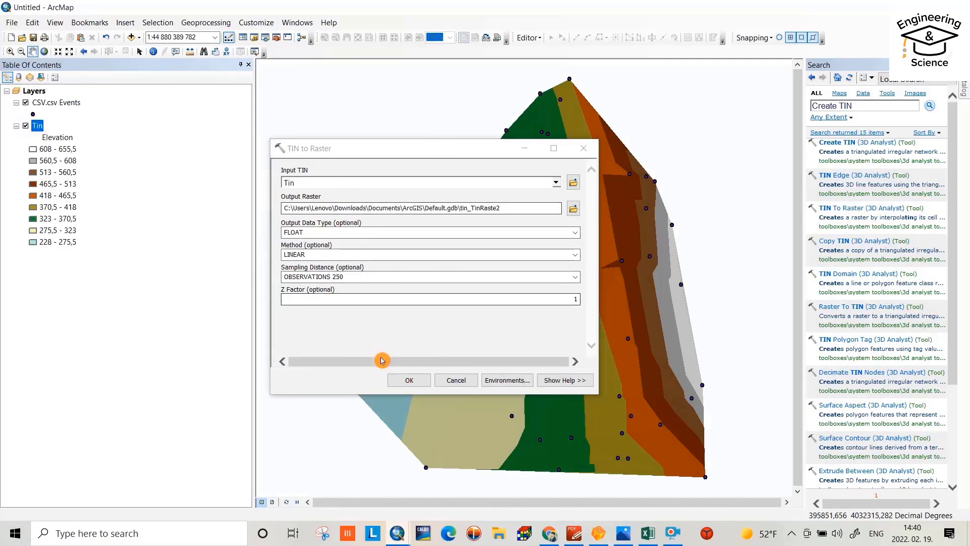
{"action": "left_click", "coordinate": [402, 381]}
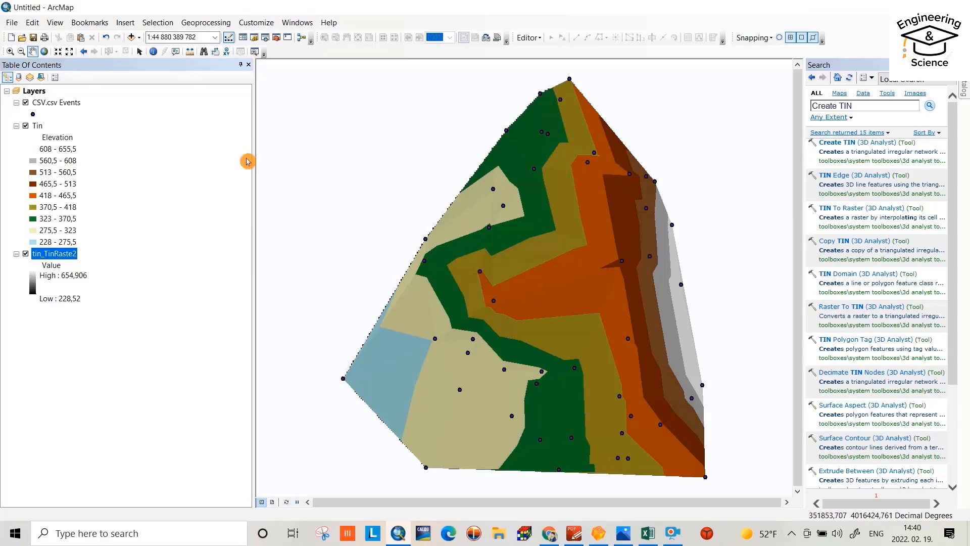
{"action": "left_click", "coordinate": [26, 126]}
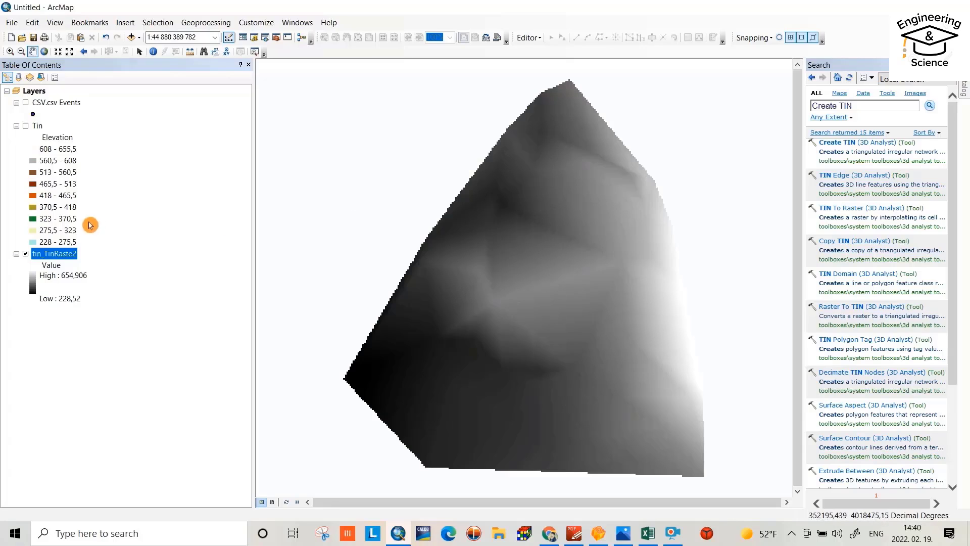
- In tin_TinRaste2's symbology, enable gamma stretch and apply the orange-yellow-blue colour ramp
{"action": "right_click", "coordinate": [58, 255]}
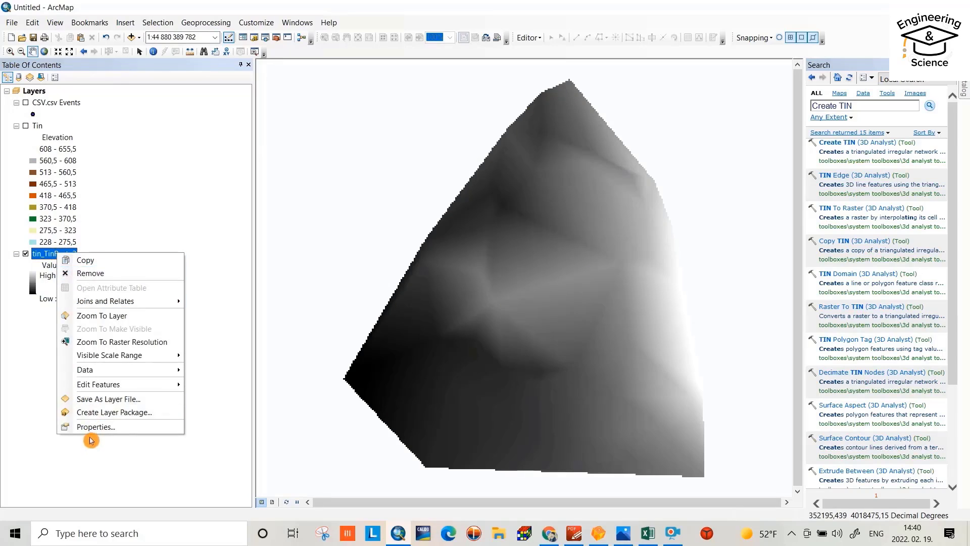
{"action": "left_click", "coordinate": [94, 424]}
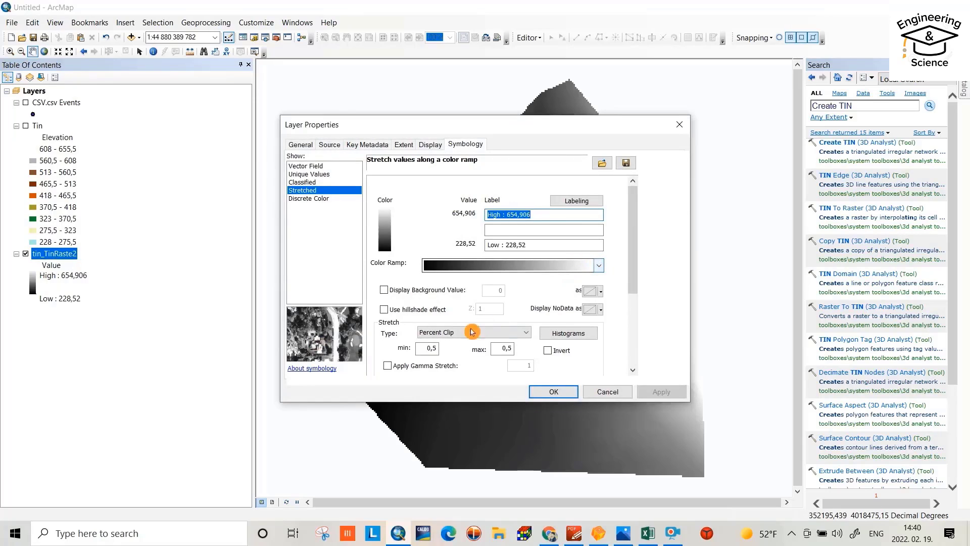
{"action": "left_click", "coordinate": [390, 366]}
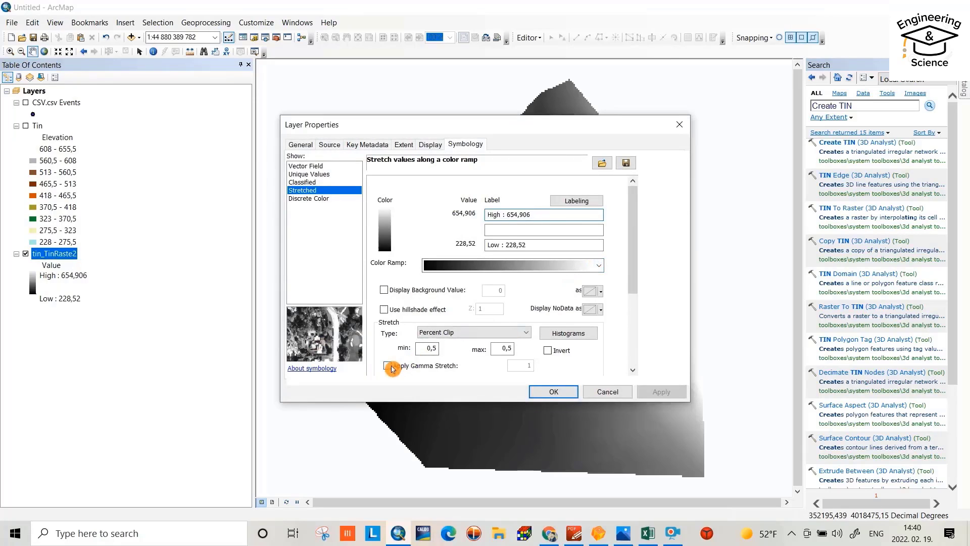
{"action": "left_click", "coordinate": [596, 265]}
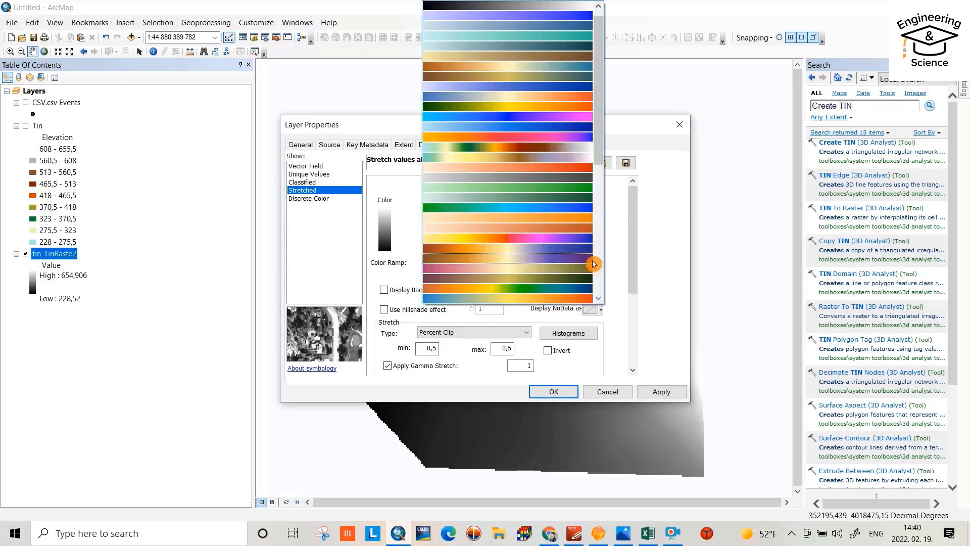
{"action": "left_click_drag", "start_coordinate": [602, 140], "coordinate": [607, 244]}
{"action": "left_click", "coordinate": [553, 259]}
{"action": "left_click", "coordinate": [649, 393]}
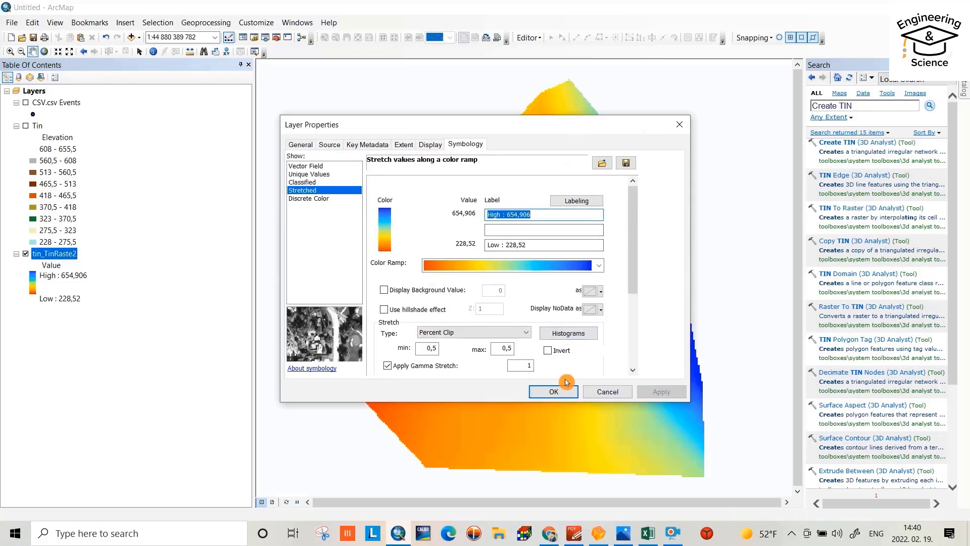
{"action": "left_click", "coordinate": [554, 391]}
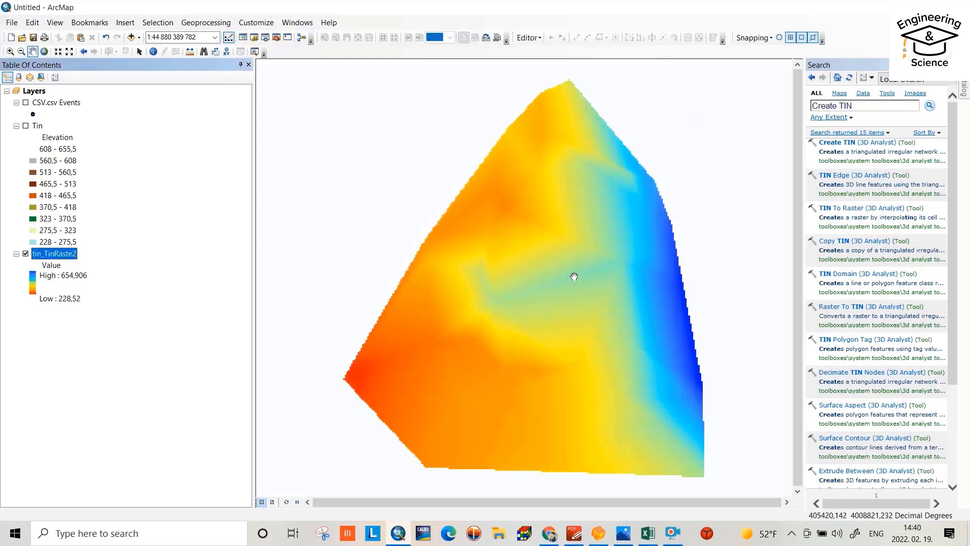
- Bring the 2021WSL.grd raster into the map view, shown in yellow-magenta-blue with values 202,283 to 531,347
{"action": "left_click_drag", "start_coordinate": [89, 276], "coordinate": [79, 280]}
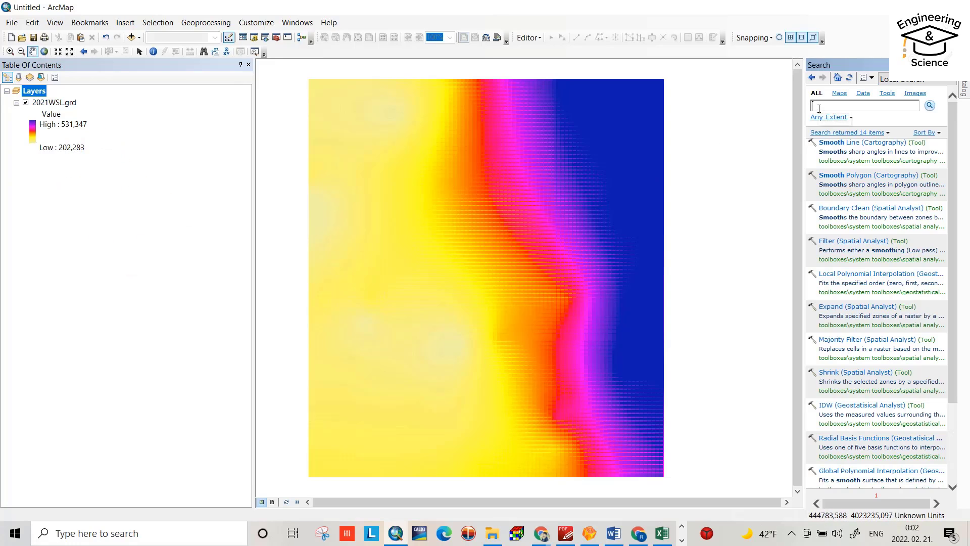
- Search for 'contour' and open the Contour (3D Analyst) tool
{"action": "type", "text": "co"}
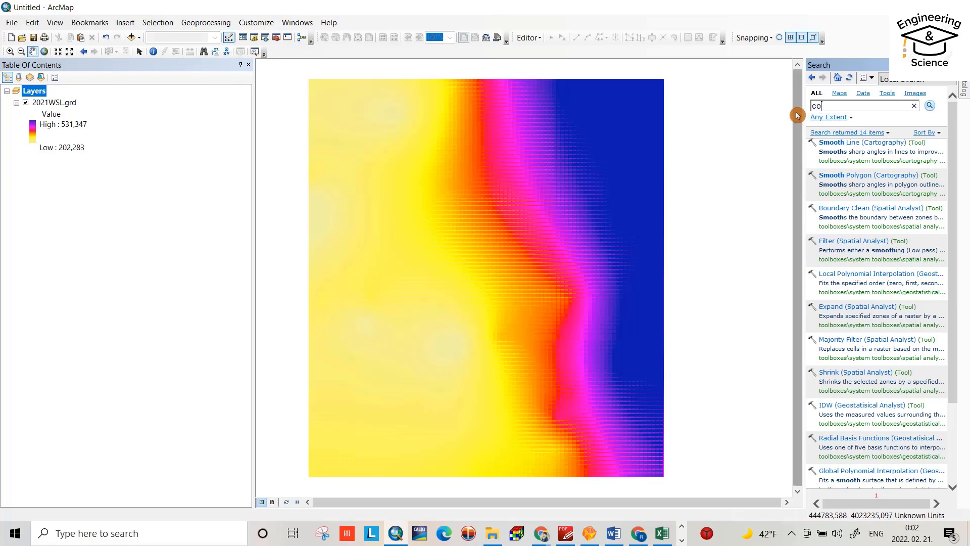
{"action": "type", "text": "ntou"}
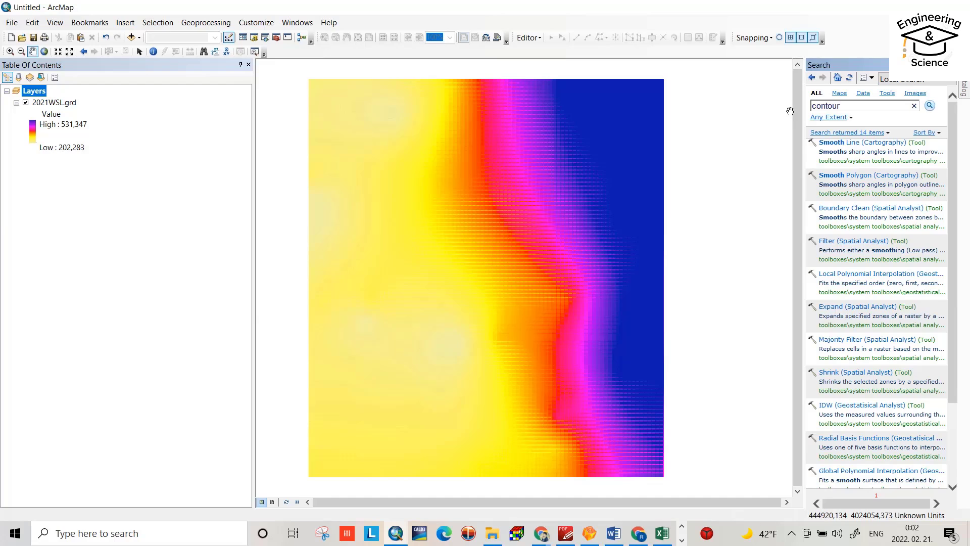
{"action": "type", "text": "r"}
{"action": "key", "text": "Return"}
{"action": "left_click", "coordinate": [841, 146]}
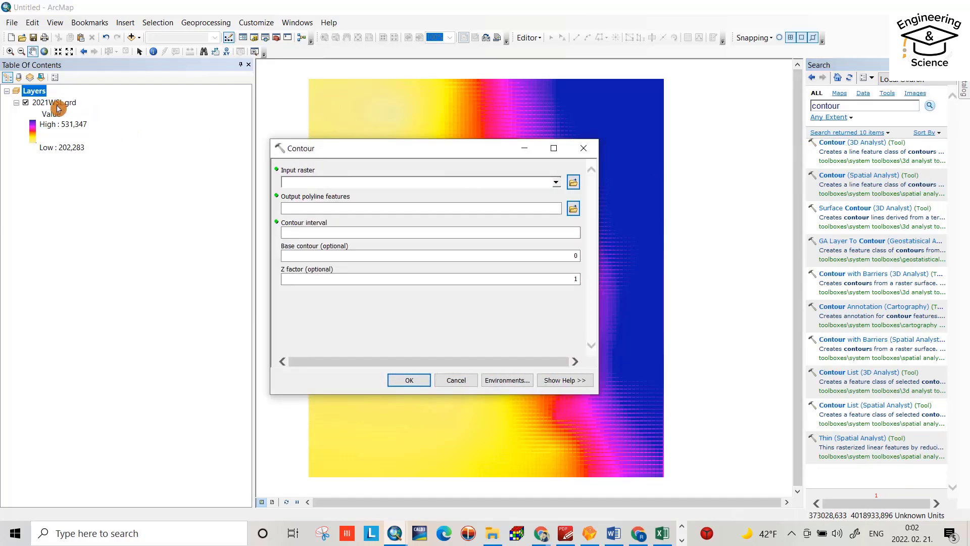
- Run Contour on 2021WSL.grd with a contour interval of 20
{"action": "left_click_drag", "start_coordinate": [57, 108], "coordinate": [106, 147]}
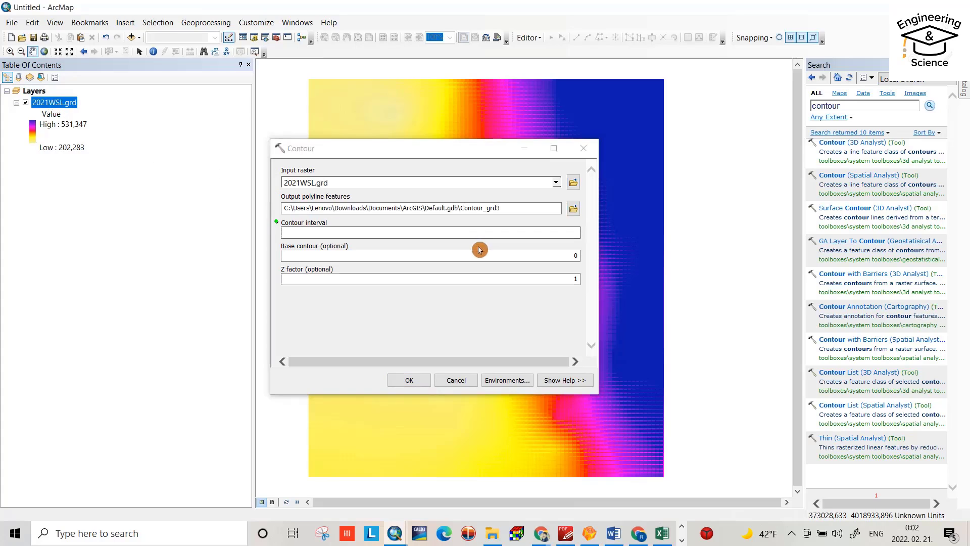
{"action": "left_click", "coordinate": [572, 231]}
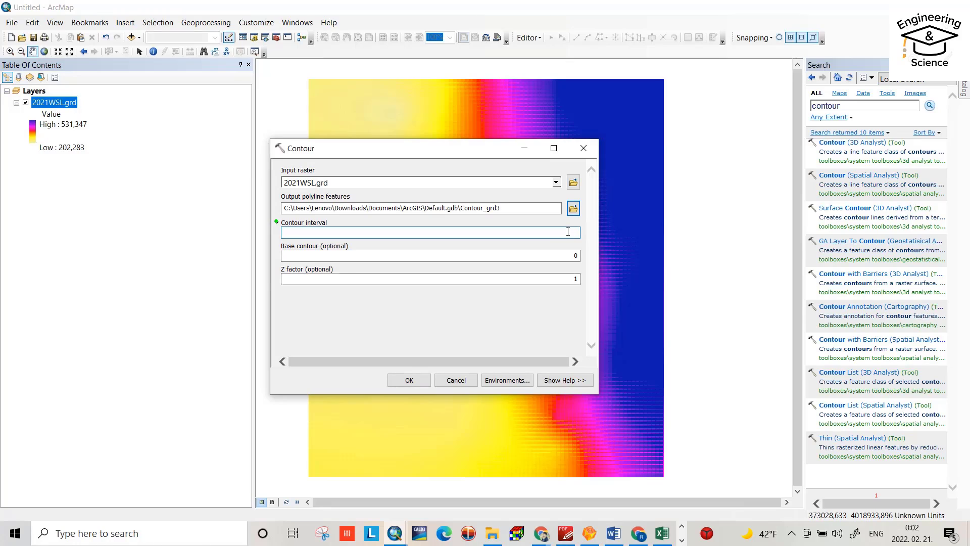
{"action": "type", "text": "20"}
{"action": "left_click", "coordinate": [433, 295]}
{"action": "left_click", "coordinate": [73, 142]}
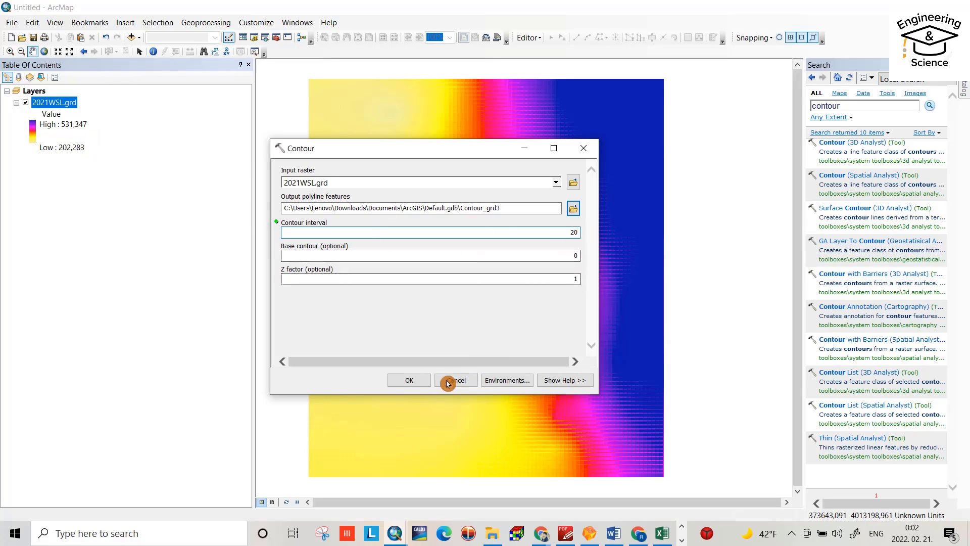
{"action": "left_click", "coordinate": [410, 380]}
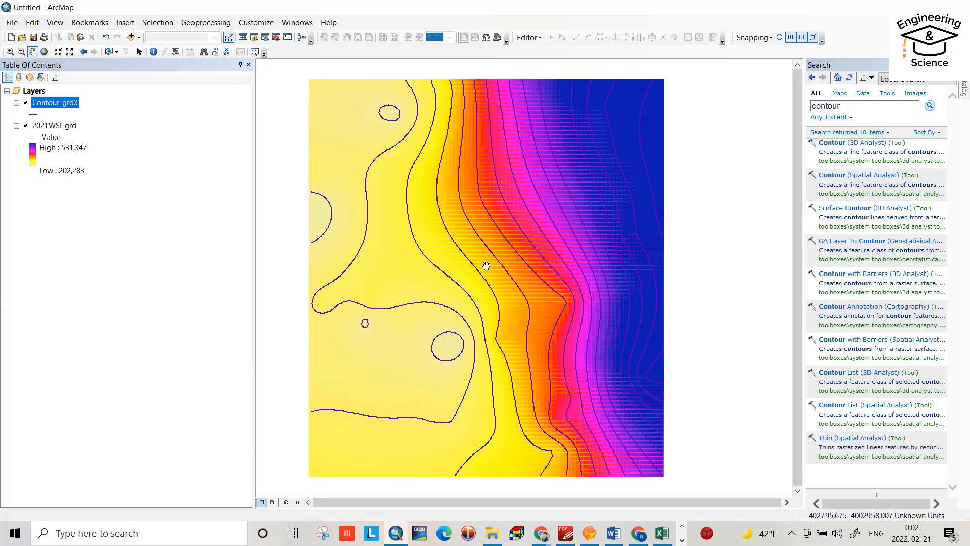
- Replace the 'contour' search term with 'smooth' and run the search
{"action": "left_click_drag", "start_coordinate": [845, 105], "coordinate": [809, 115]}
{"action": "type", "text": "smooth"}
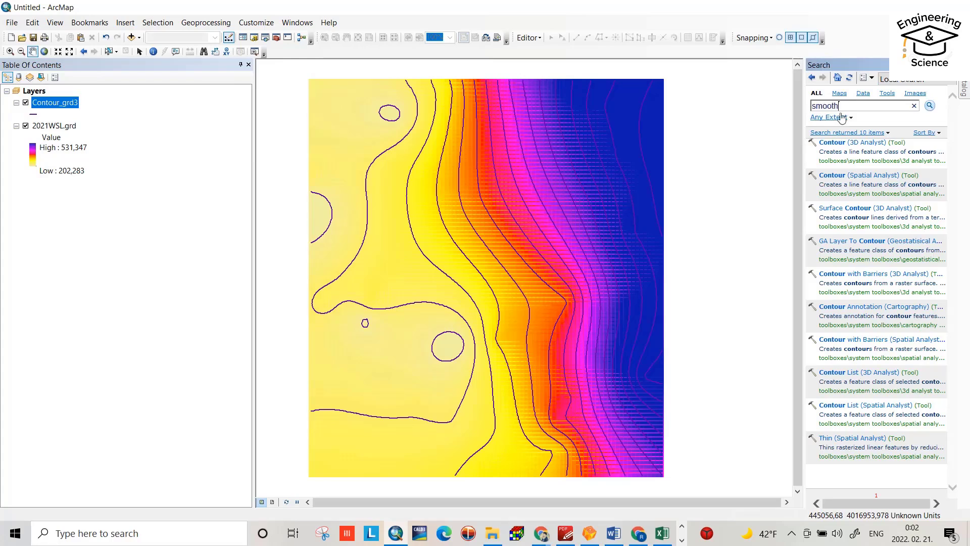
{"action": "left_click", "coordinate": [915, 110]}
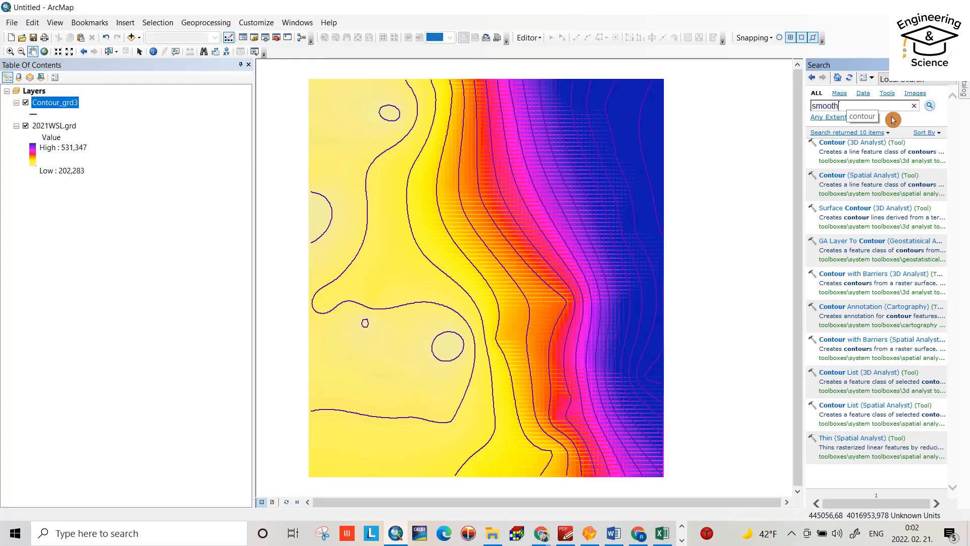
{"action": "left_click", "coordinate": [931, 109]}
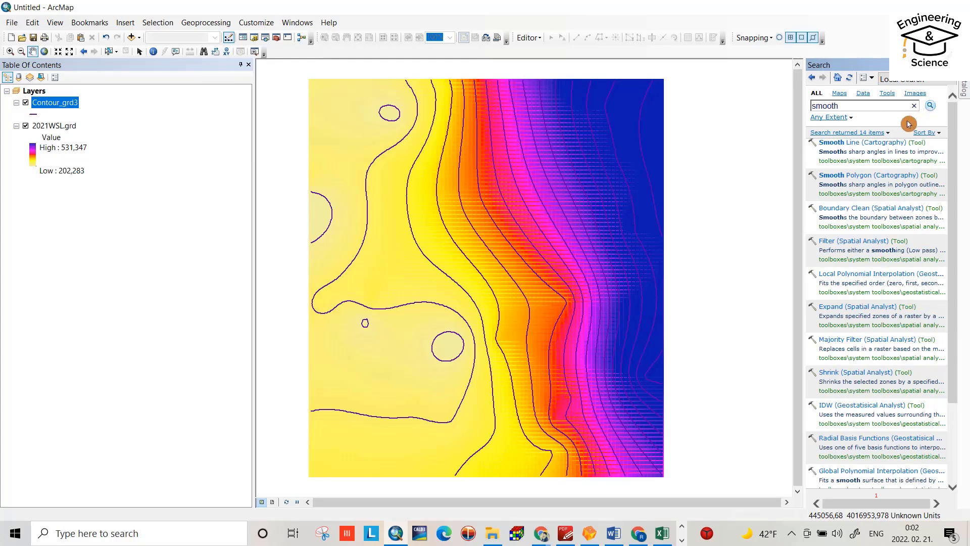
- Run Smooth Line on Contour_grd3 using the PAEK algorithm with a 10 Meters tolerance
{"action": "left_click", "coordinate": [853, 143]}
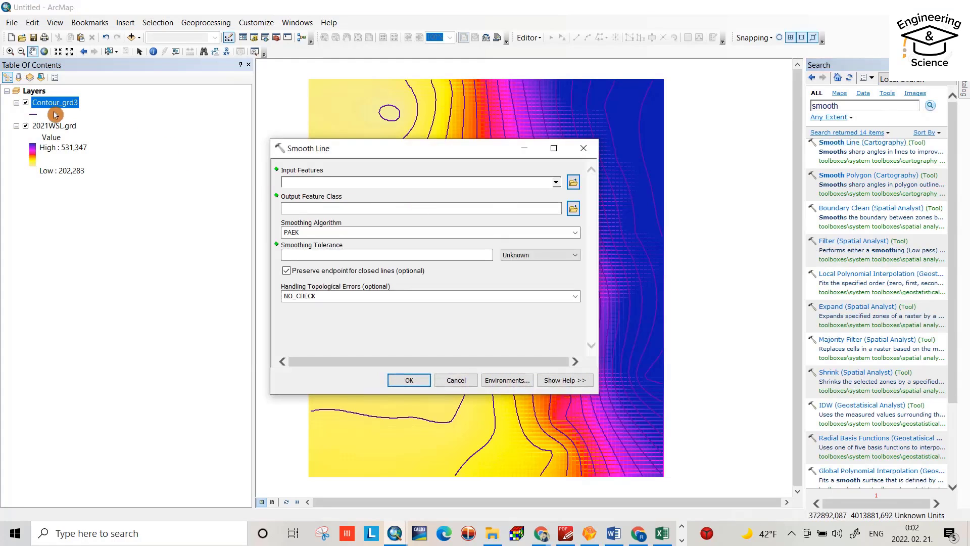
{"action": "left_click_drag", "start_coordinate": [49, 106], "coordinate": [304, 183]}
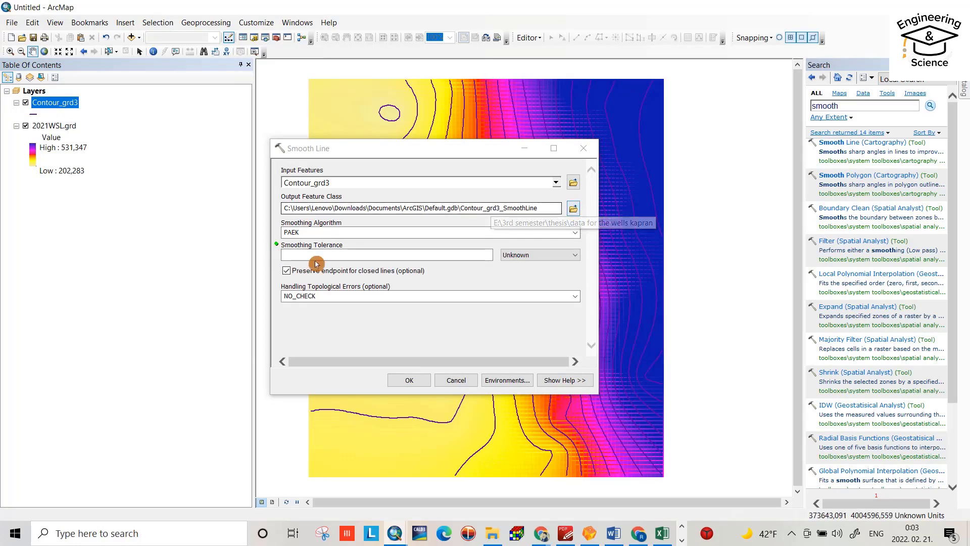
{"action": "left_click", "coordinate": [574, 236]}
{"action": "left_click", "coordinate": [574, 236]}
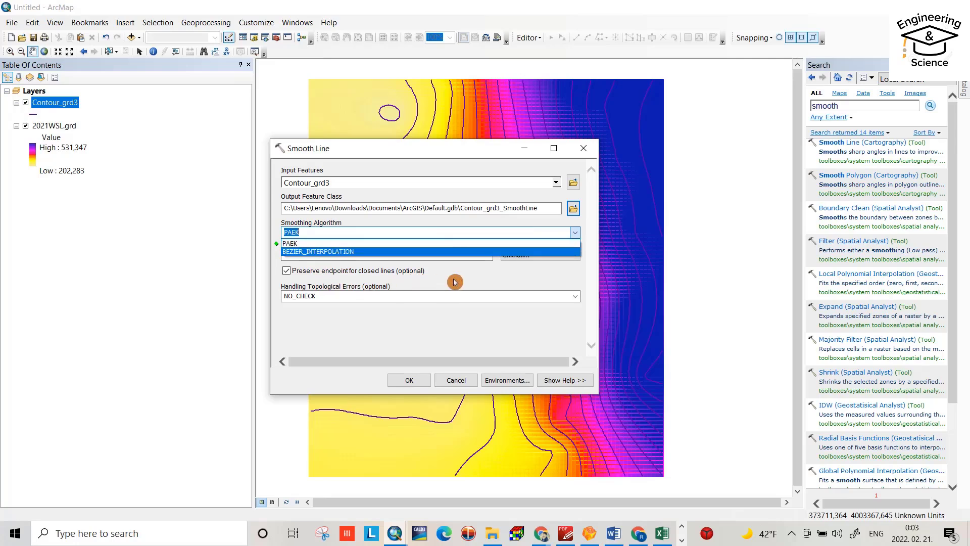
{"action": "left_click", "coordinate": [403, 268]}
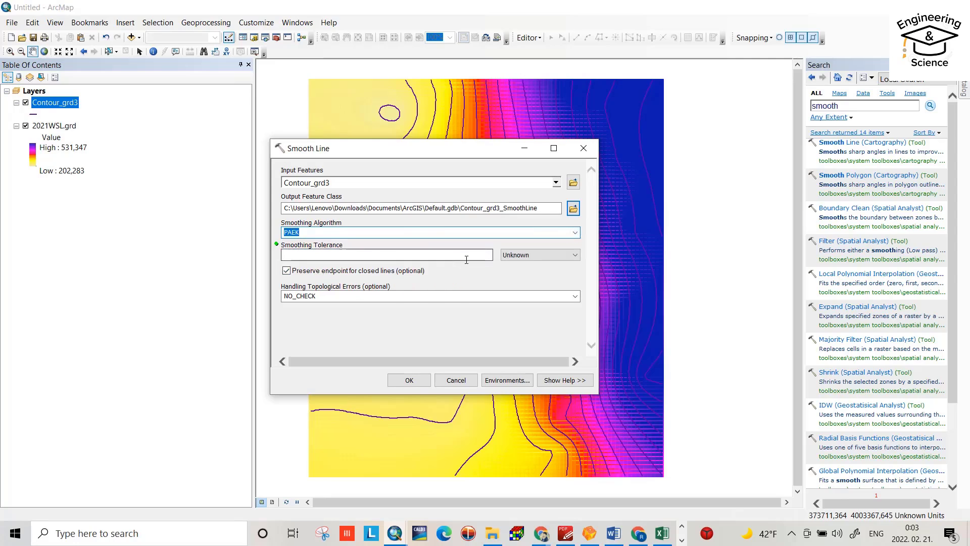
{"action": "left_click", "coordinate": [561, 259]}
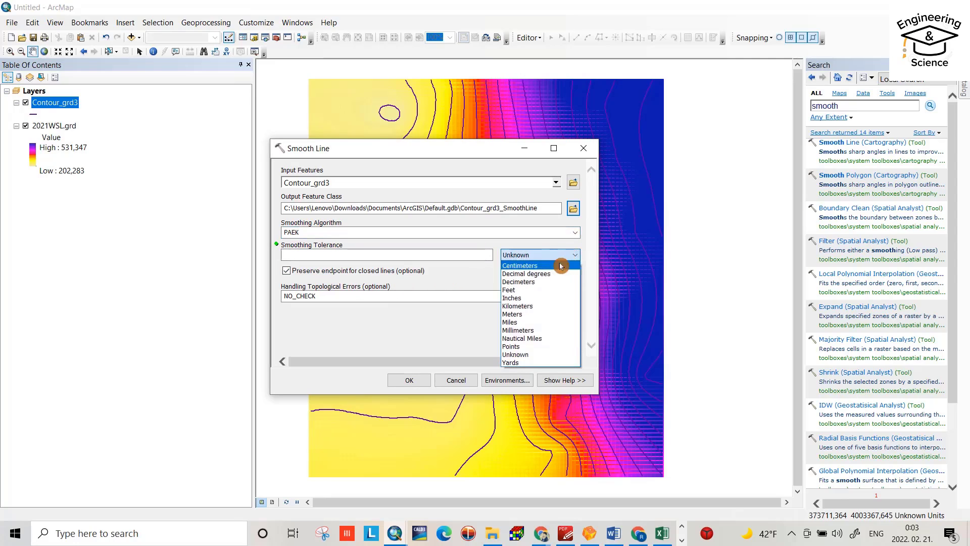
{"action": "left_click", "coordinate": [531, 315]}
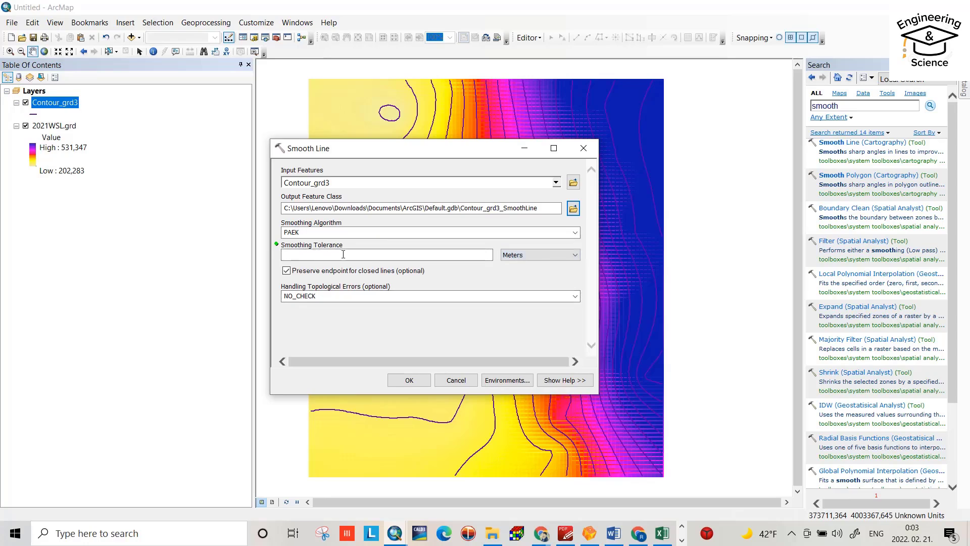
{"action": "left_click", "coordinate": [475, 256]}
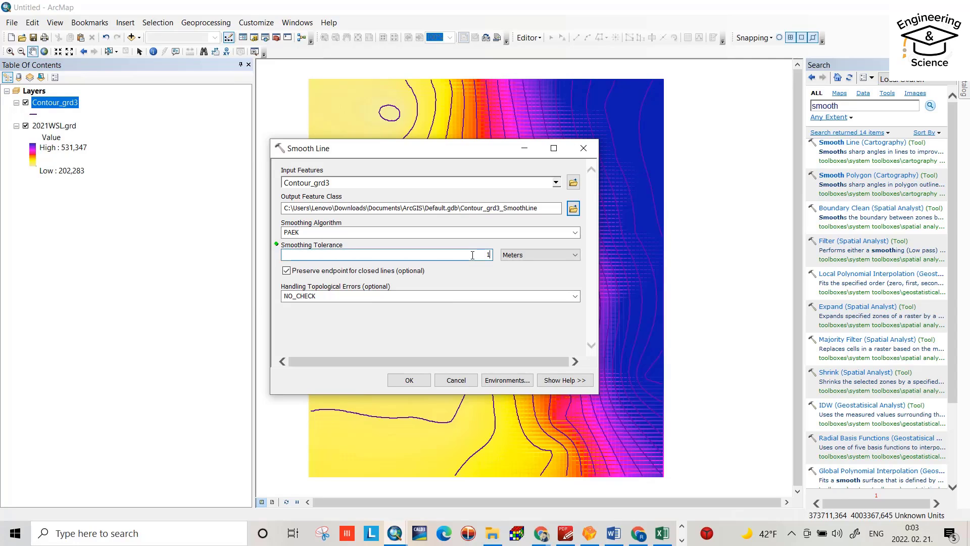
{"action": "left_click", "coordinate": [414, 380]}
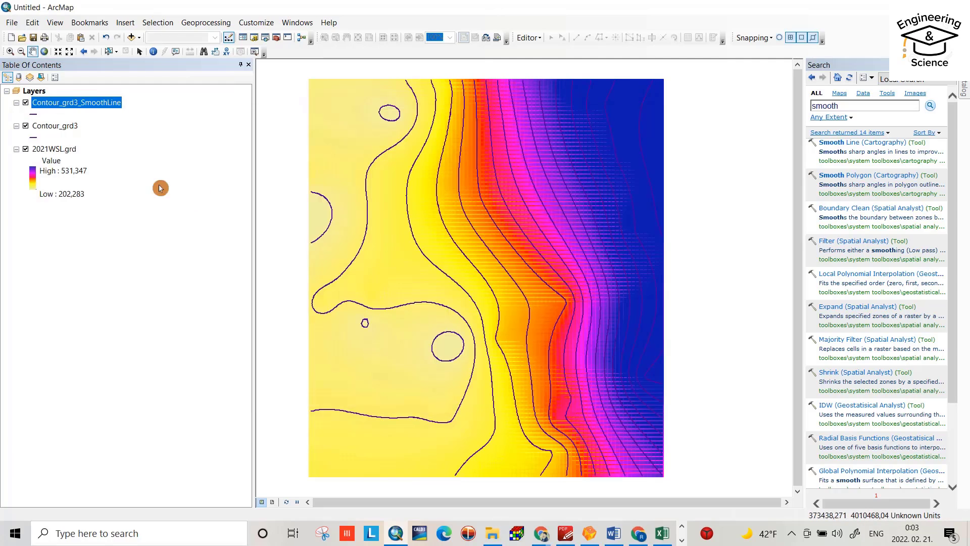
- Collapse Contour_grd3's legend, keep Contour_grd3_SmoothLine checked, and uncheck Contour_grd3
{"action": "left_click", "coordinate": [17, 126]}
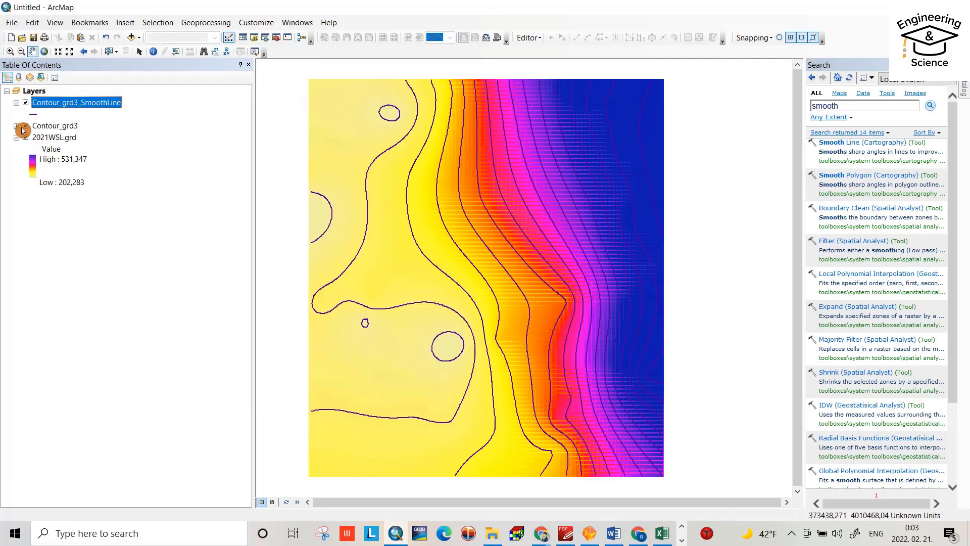
{"action": "left_click", "coordinate": [26, 103]}
{"action": "left_click", "coordinate": [25, 126]}
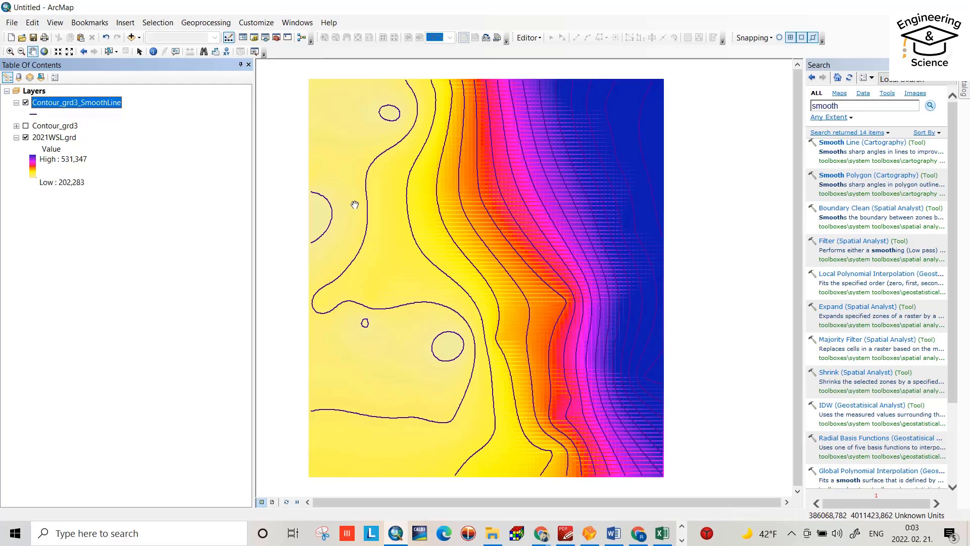
- Turn on labelling in Contour_grd3_SmoothLine's layer properties
{"action": "right_click", "coordinate": [52, 103]}
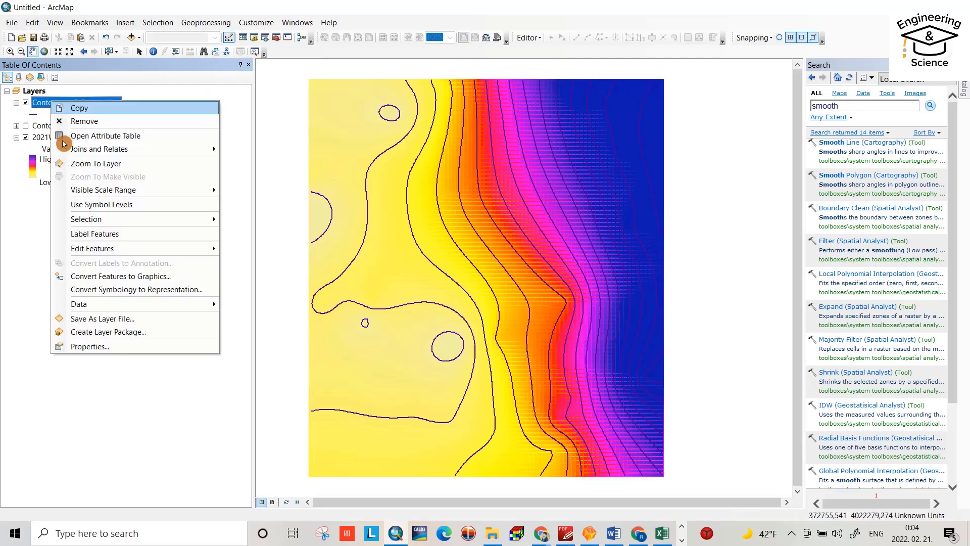
{"action": "left_click", "coordinate": [93, 347]}
{"action": "left_click", "coordinate": [285, 154]}
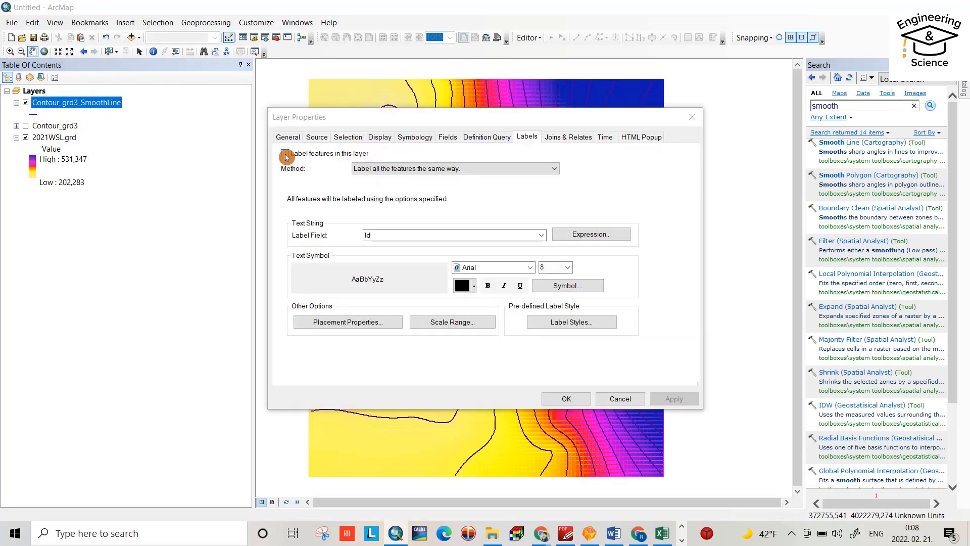
{"action": "left_click", "coordinate": [285, 154]}
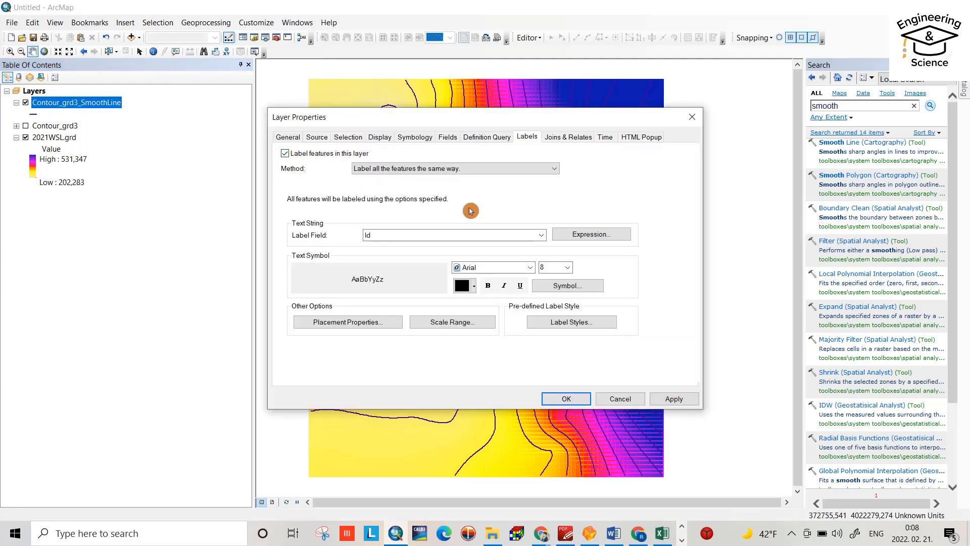
- Label by the Contour field at font size 10, keeping the text black
{"action": "left_click", "coordinate": [542, 236]}
{"action": "left_click", "coordinate": [412, 255]}
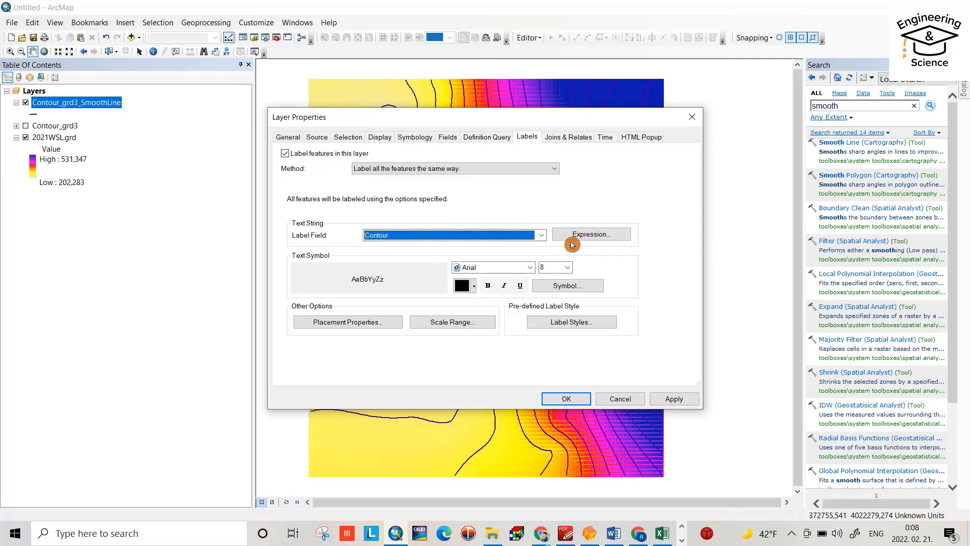
{"action": "left_click", "coordinate": [568, 268]}
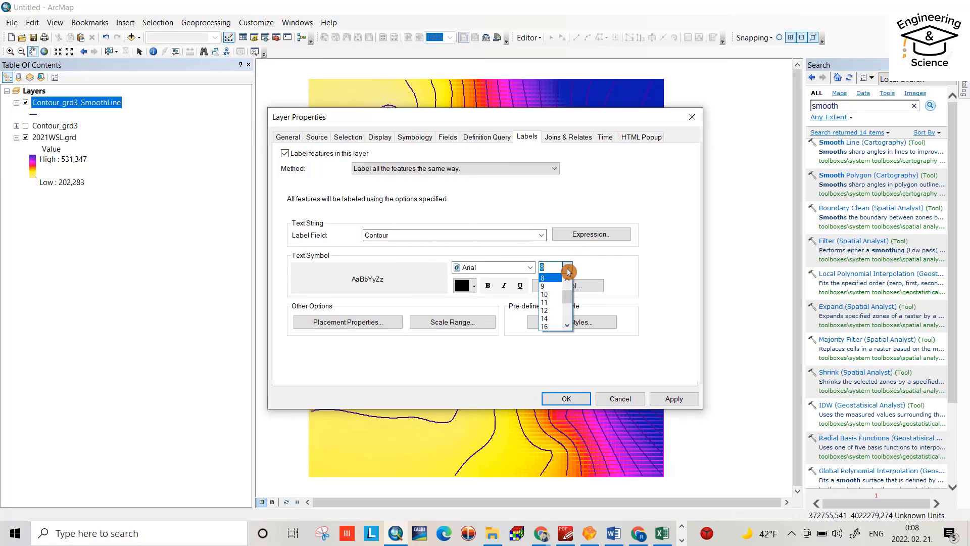
{"action": "left_click", "coordinate": [544, 294]}
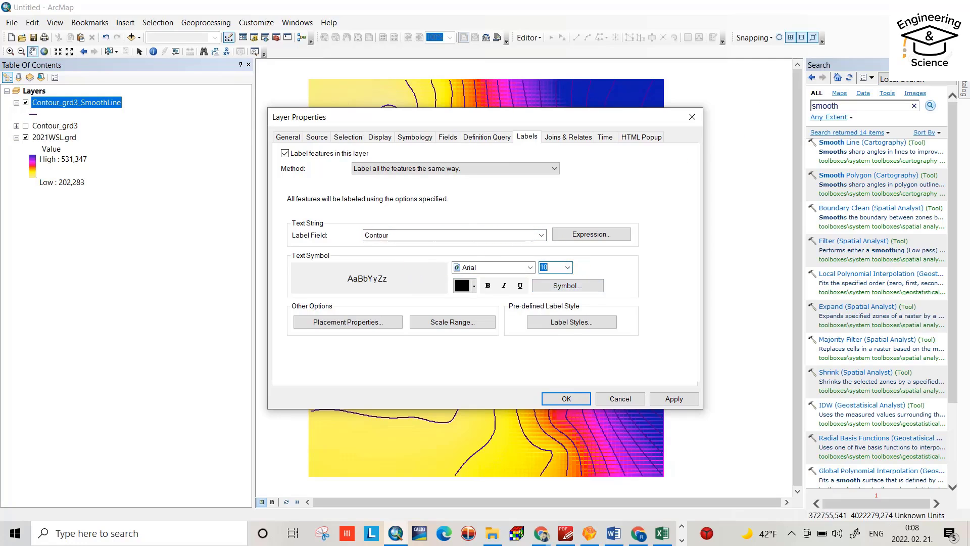
{"action": "left_click", "coordinate": [477, 287]}
{"action": "left_click", "coordinate": [478, 288]}
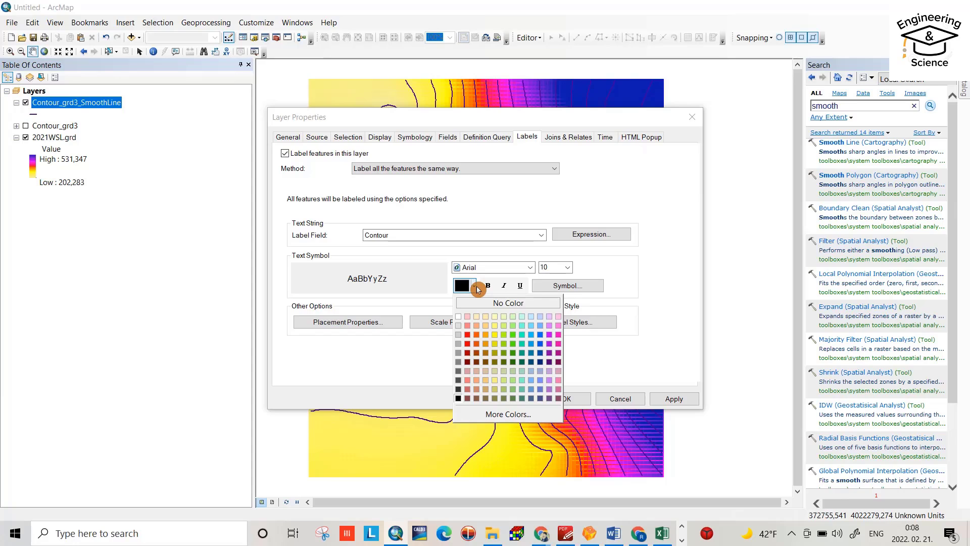
{"action": "left_click", "coordinate": [467, 287]}
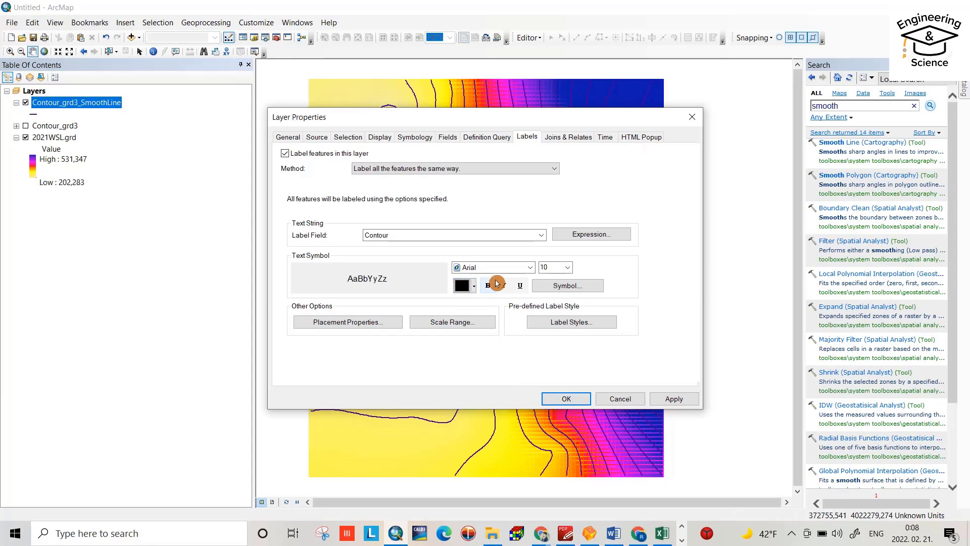
- Place contour labels perpendicular and on the line rather than above, then apply
{"action": "left_click", "coordinate": [395, 324]}
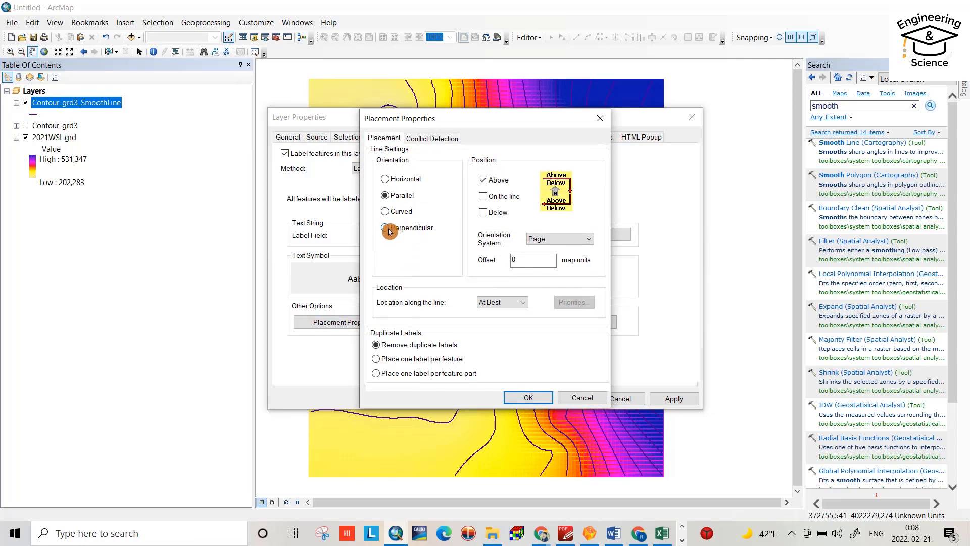
{"action": "left_click", "coordinate": [387, 230]}
{"action": "left_click", "coordinate": [483, 199]}
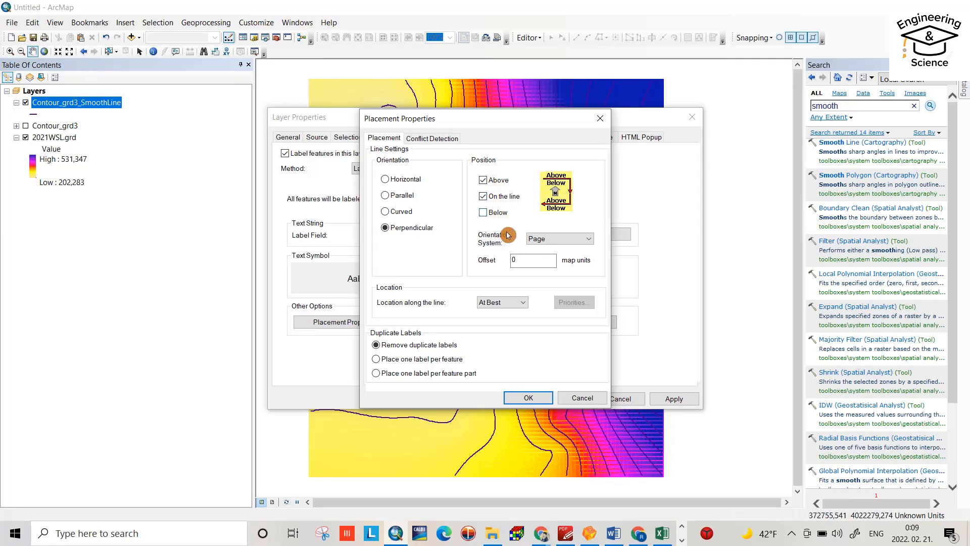
{"action": "left_click", "coordinate": [483, 181]}
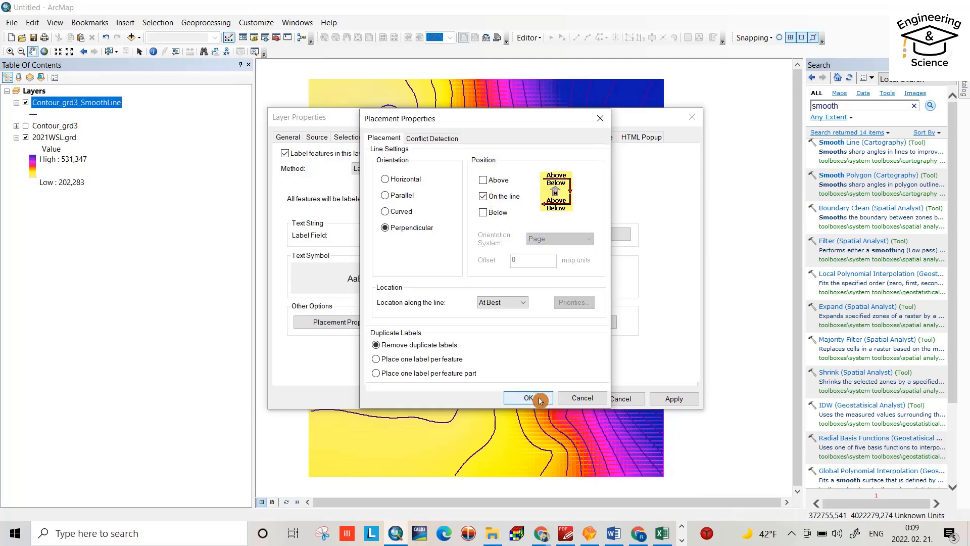
{"action": "left_click", "coordinate": [540, 399]}
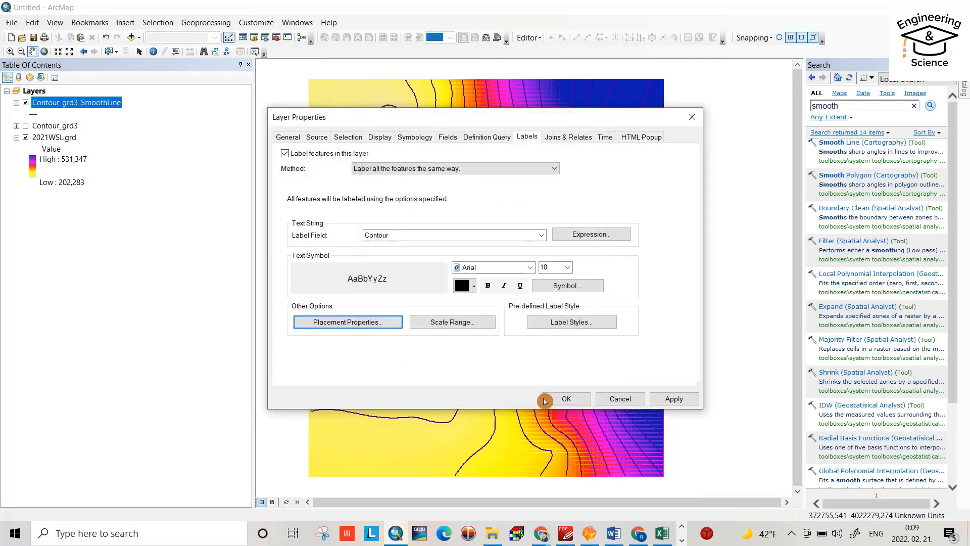
{"action": "left_click", "coordinate": [670, 402]}
{"action": "left_click", "coordinate": [580, 399]}
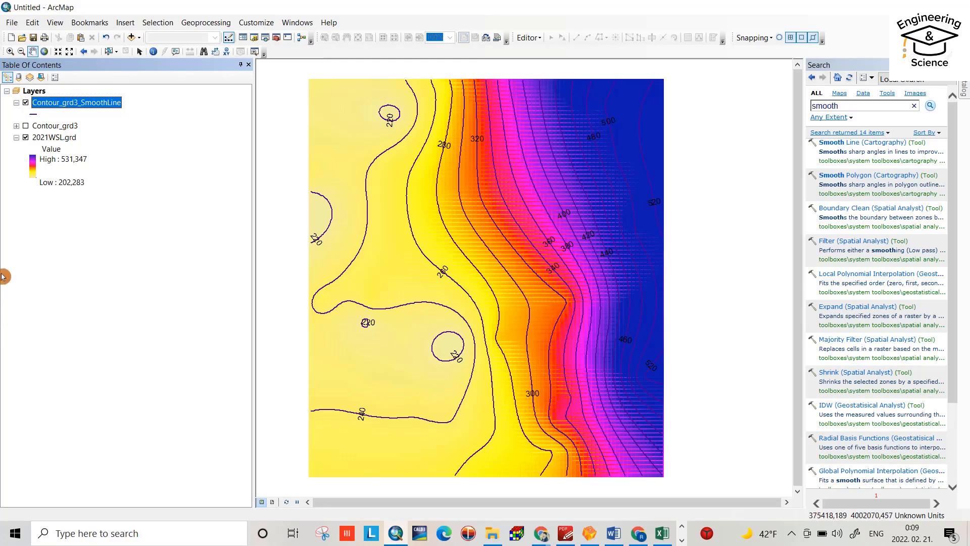
{"action": "left_click", "coordinate": [45, 138], "text": "ctrl"}
{"action": "left_click", "coordinate": [46, 138]}
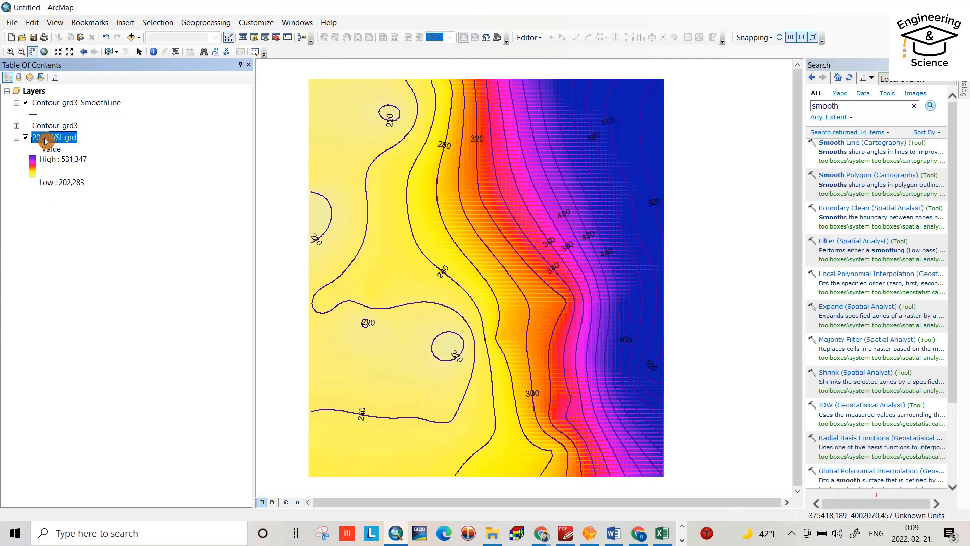
- Give 2021WSL.grd a pastel orange-yellow-blue colour ramp in its symbology and apply it
{"action": "right_click", "coordinate": [45, 139]}
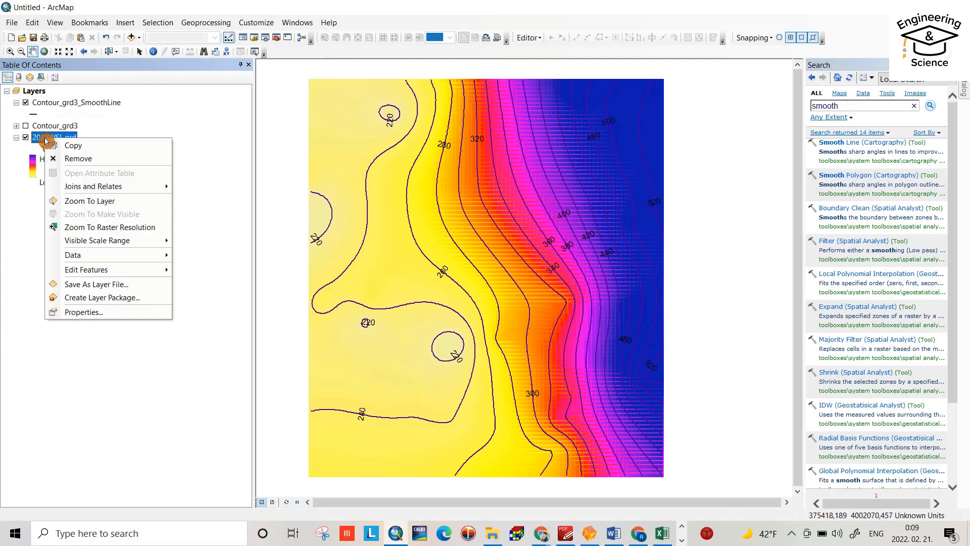
{"action": "left_click", "coordinate": [77, 311]}
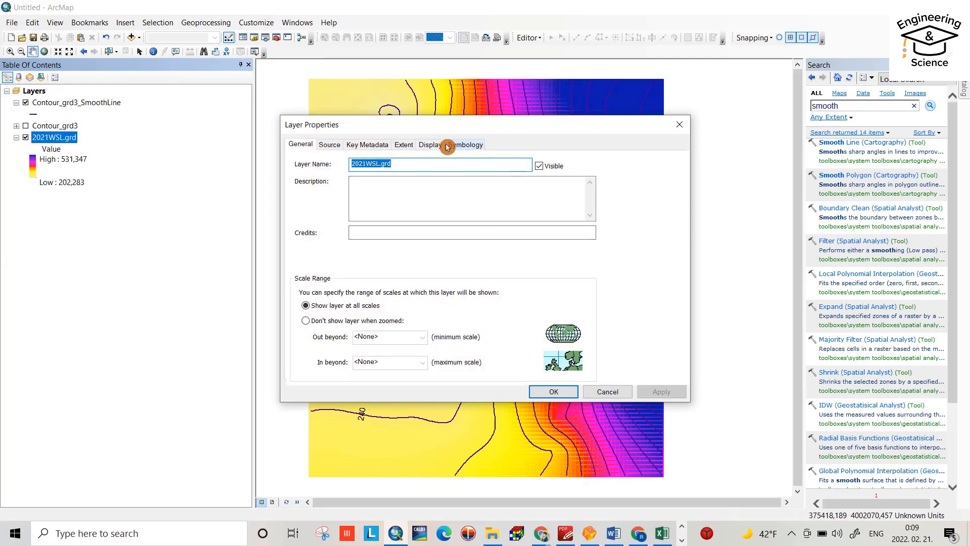
{"action": "left_click", "coordinate": [459, 145]}
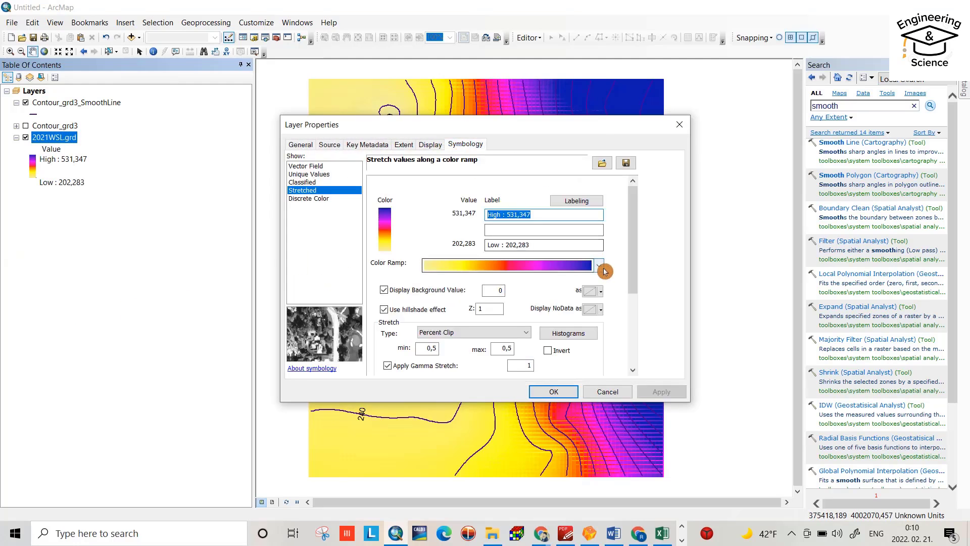
{"action": "left_click", "coordinate": [599, 266]}
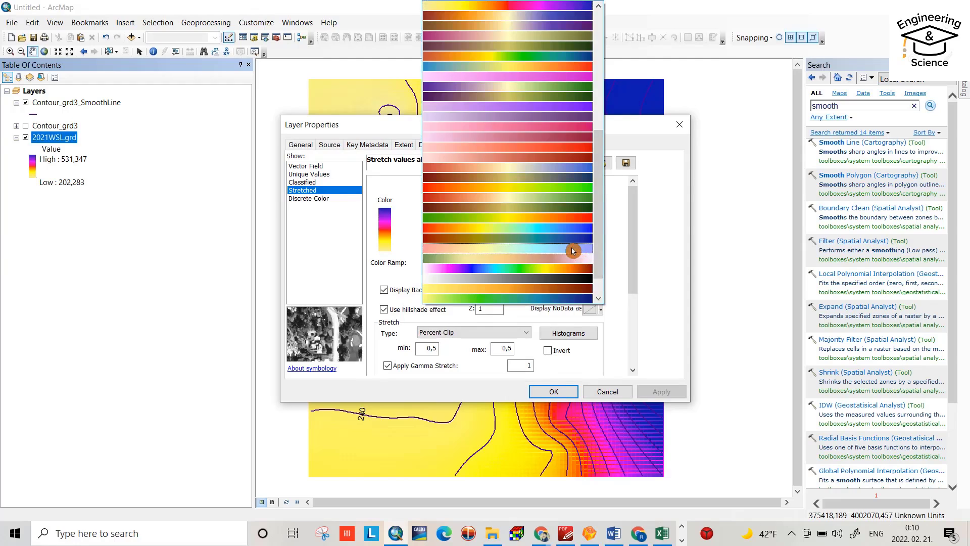
{"action": "left_click", "coordinate": [581, 258]}
{"action": "left_click", "coordinate": [658, 391]}
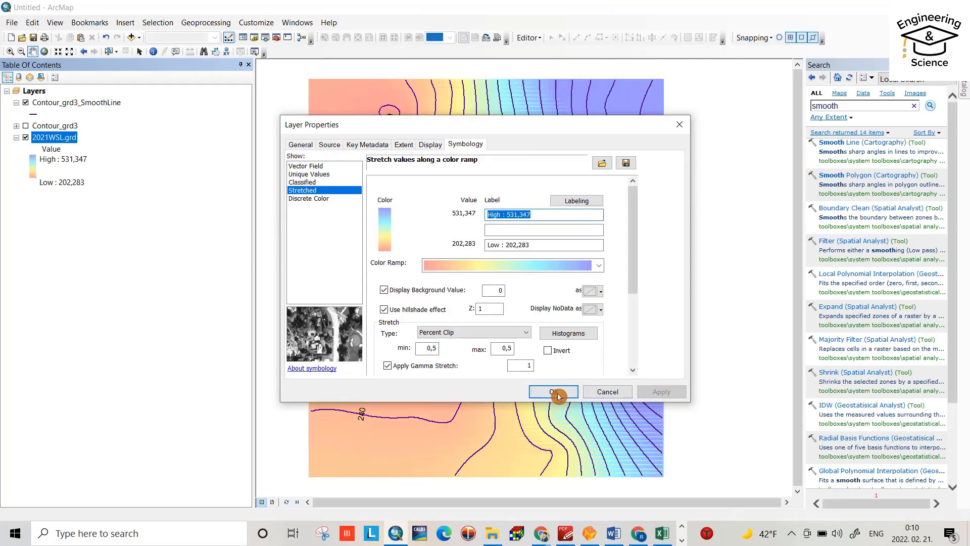
{"action": "left_click", "coordinate": [555, 393]}
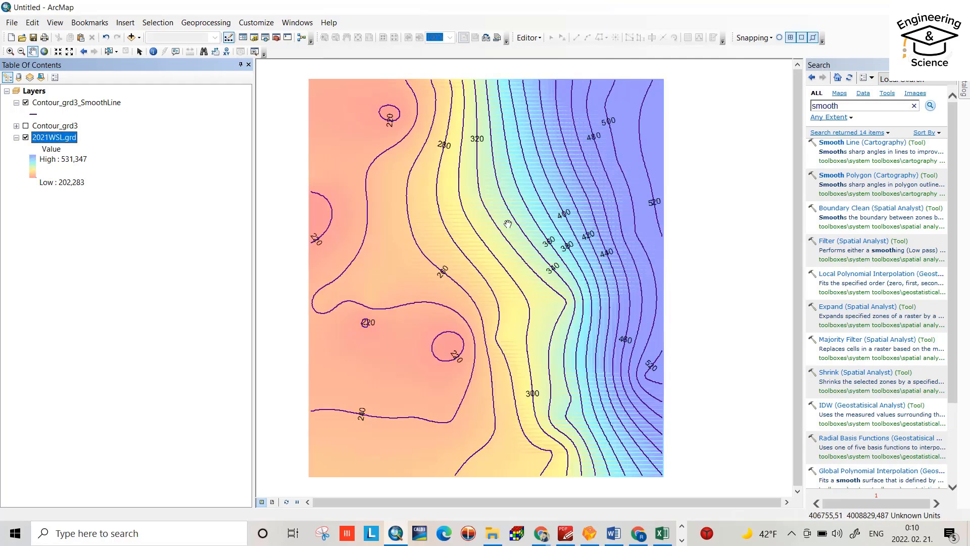